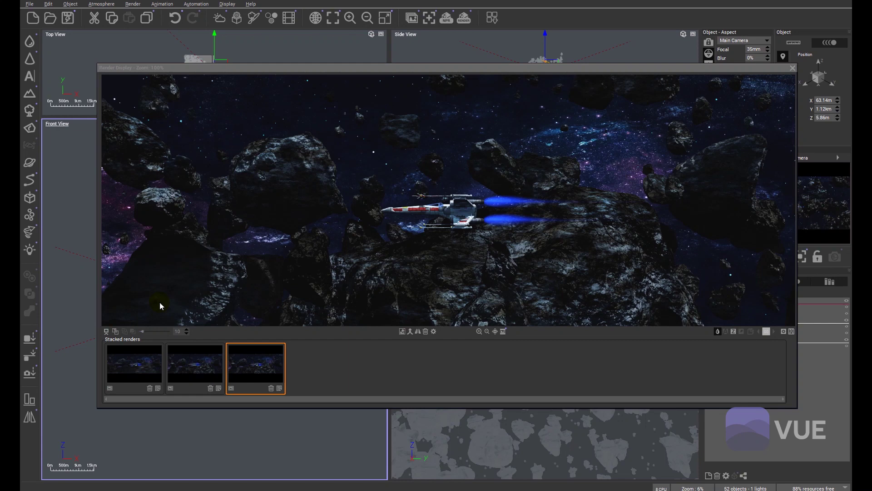
Step: Review the three stacked renders, then close the render preview
{"action": "left_click", "coordinate": [142, 364]}
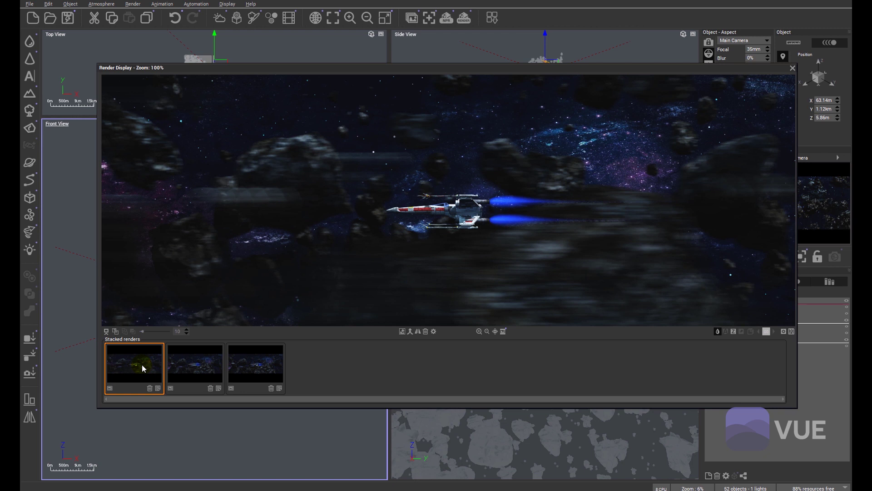
{"action": "left_click", "coordinate": [194, 364]}
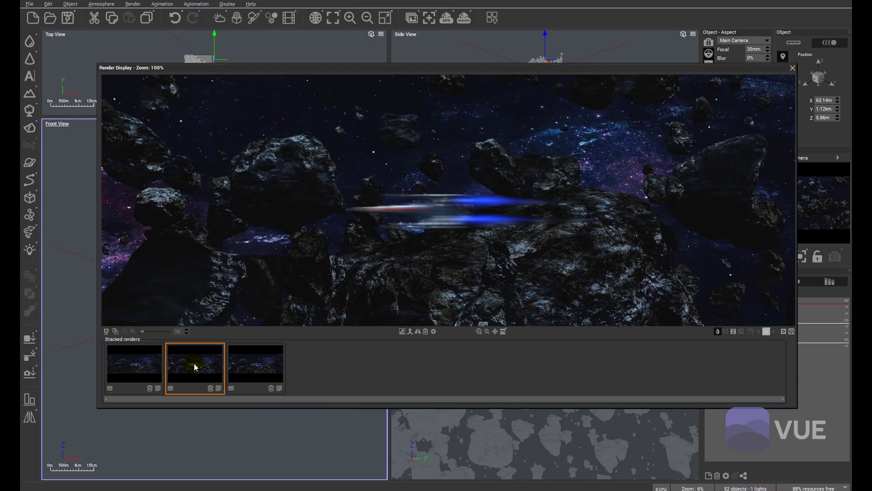
{"action": "left_click", "coordinate": [270, 375]}
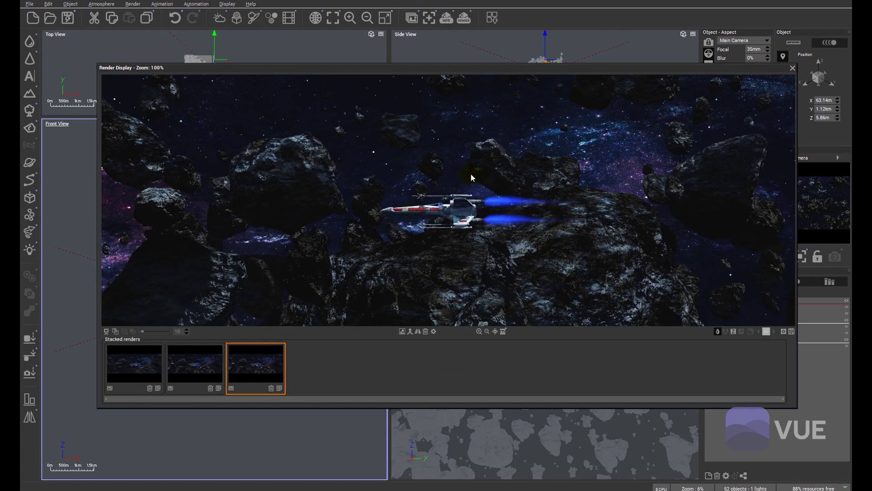
{"action": "left_click", "coordinate": [793, 68]}
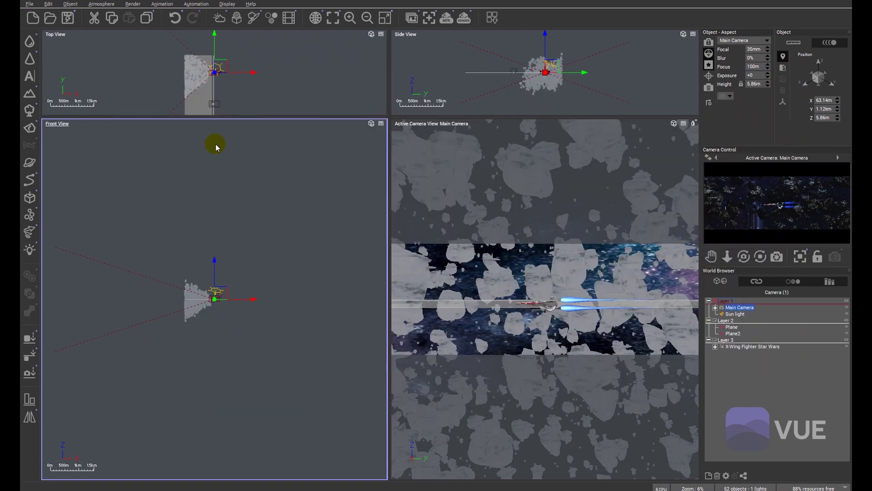
Step: Enlarge the top and side view panes and zoom the top view in on the camera and ship
{"action": "left_click_drag", "start_coordinate": [230, 117], "coordinate": [230, 220]}
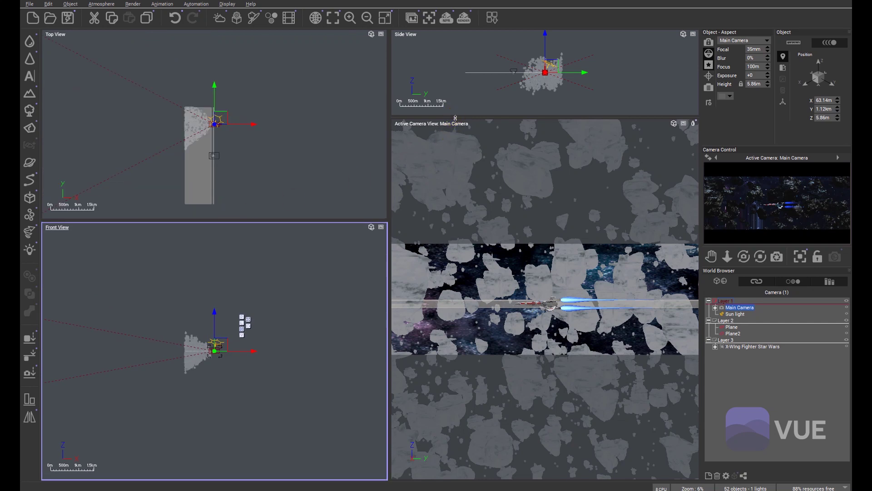
{"action": "left_click_drag", "start_coordinate": [455, 118], "coordinate": [460, 230]}
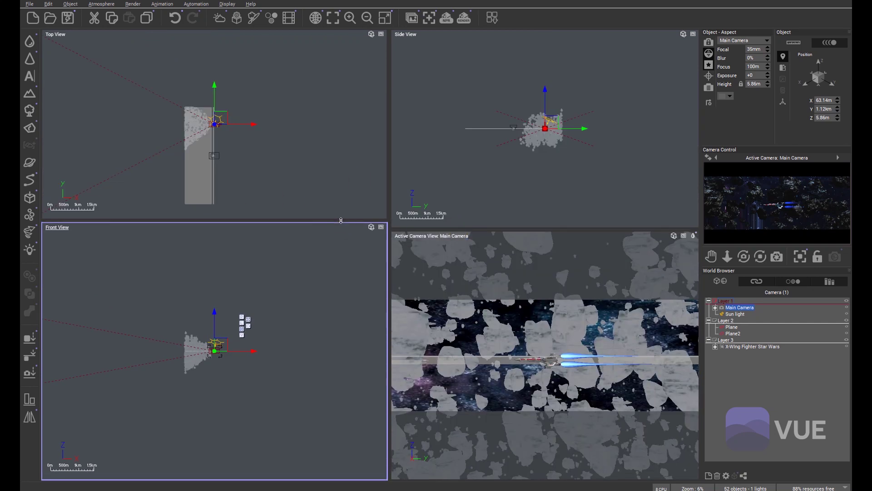
{"action": "left_click_drag", "start_coordinate": [341, 220], "coordinate": [341, 228]}
{"action": "left_click", "coordinate": [224, 140]}
{"action": "scroll", "coordinate": [224, 140], "scroll_direction": "up", "scroll_amount": 8}
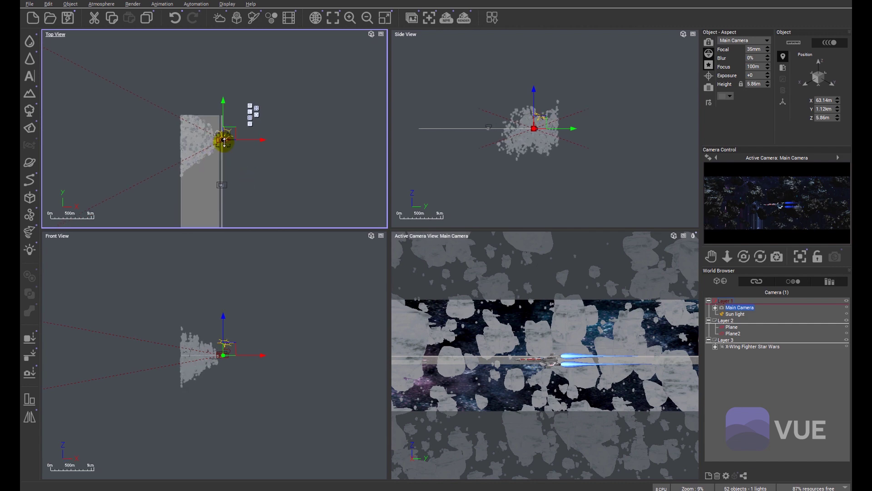
{"action": "scroll", "coordinate": [224, 140], "scroll_direction": "up", "scroll_amount": 4}
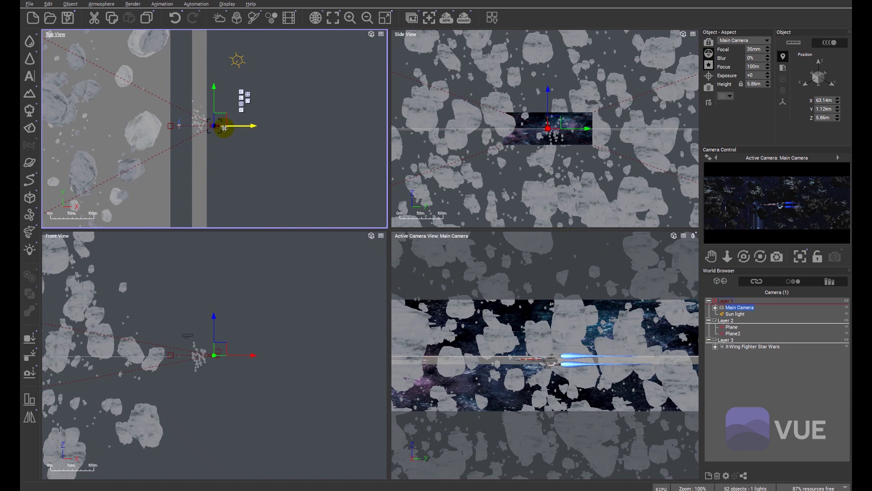
{"action": "right_click_drag", "start_coordinate": [176, 130], "coordinate": [181, 139]}
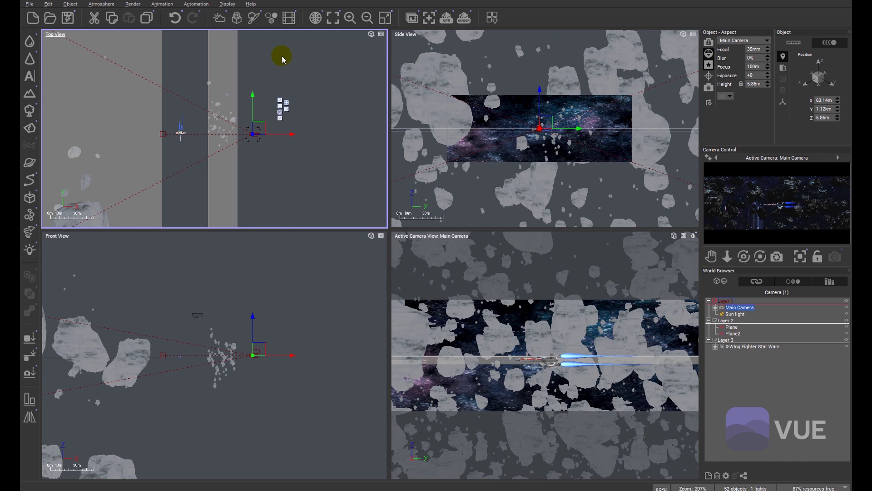
Step: Show the animation timeline beneath the viewports, dismissing the Animation Wizard
{"action": "left_click", "coordinate": [289, 18]}
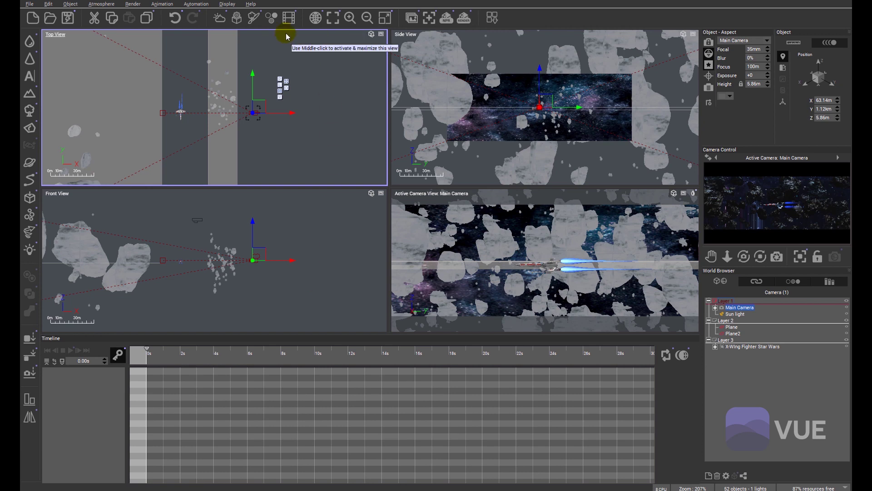
{"action": "left_click", "coordinate": [289, 18]}
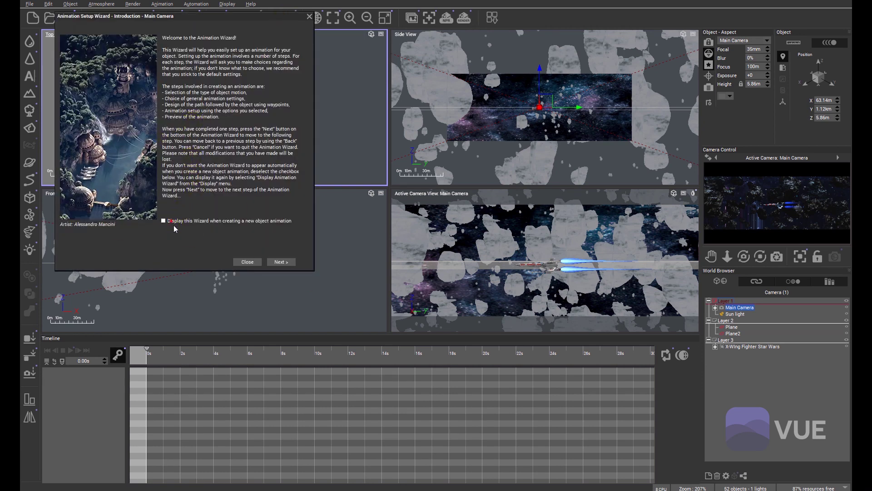
{"action": "left_click", "coordinate": [245, 262]}
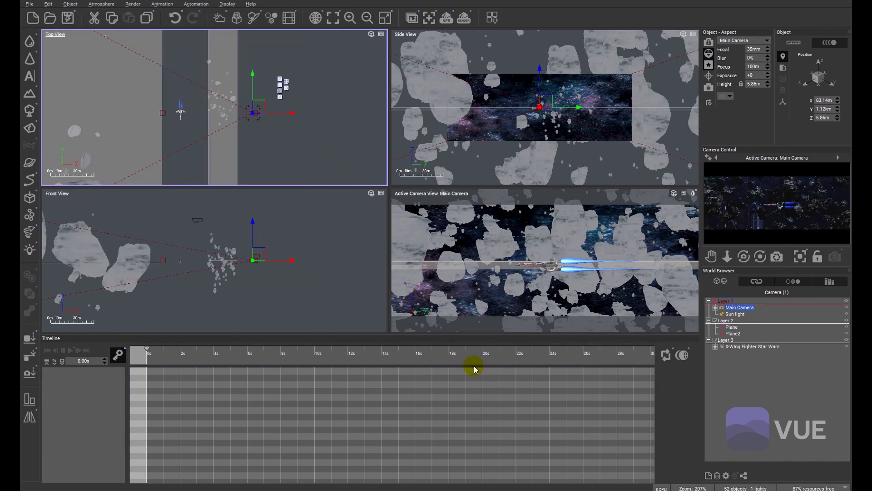
Step: Zoom the top view out and check the Plane's size: 940.7 m by 3.44 km
{"action": "scroll", "coordinate": [257, 134], "scroll_direction": "down", "scroll_amount": 5}
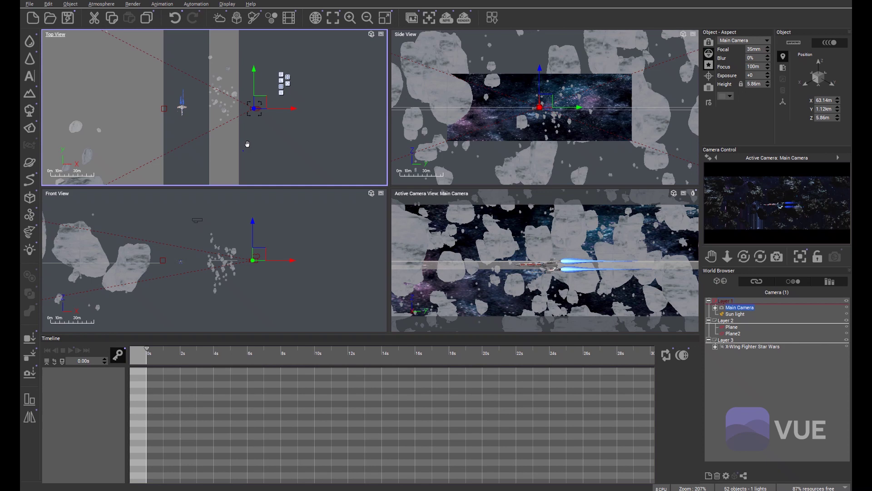
{"action": "scroll", "coordinate": [259, 130], "scroll_direction": "down", "scroll_amount": 10}
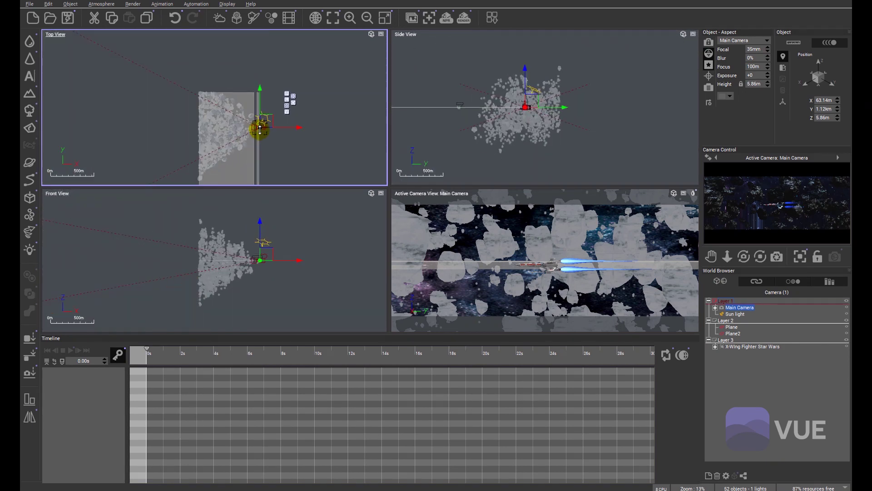
{"action": "scroll", "coordinate": [275, 107], "scroll_direction": "down", "scroll_amount": 3}
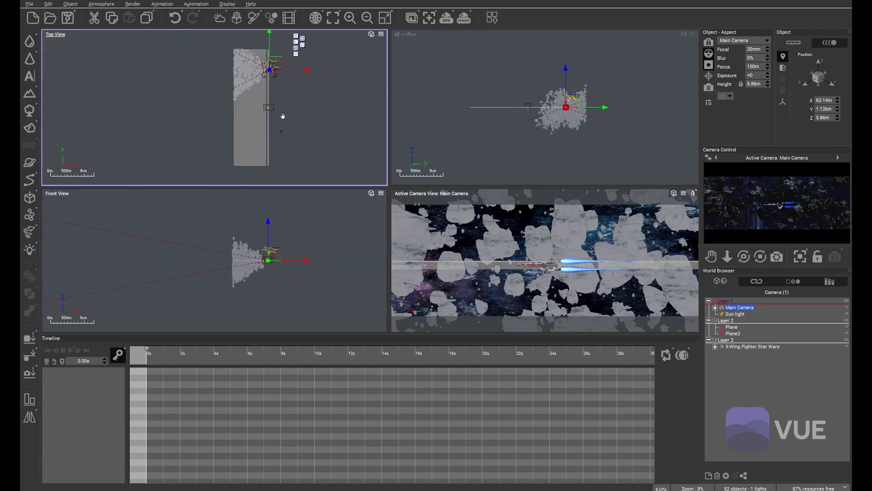
{"action": "left_click", "coordinate": [243, 130]}
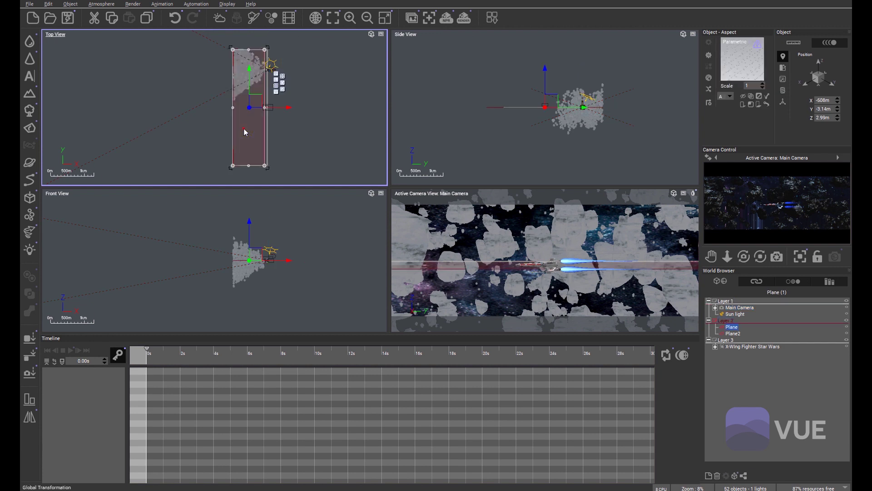
{"action": "left_click", "coordinate": [782, 79]}
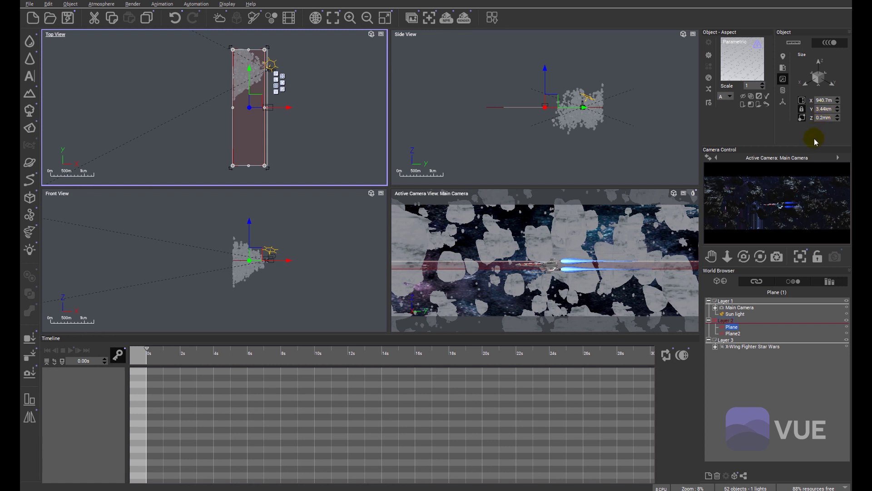
Step: Deselect the plane and set the animation end to 19.96 s from the timeline ruler
{"action": "left_click", "coordinate": [285, 138]}
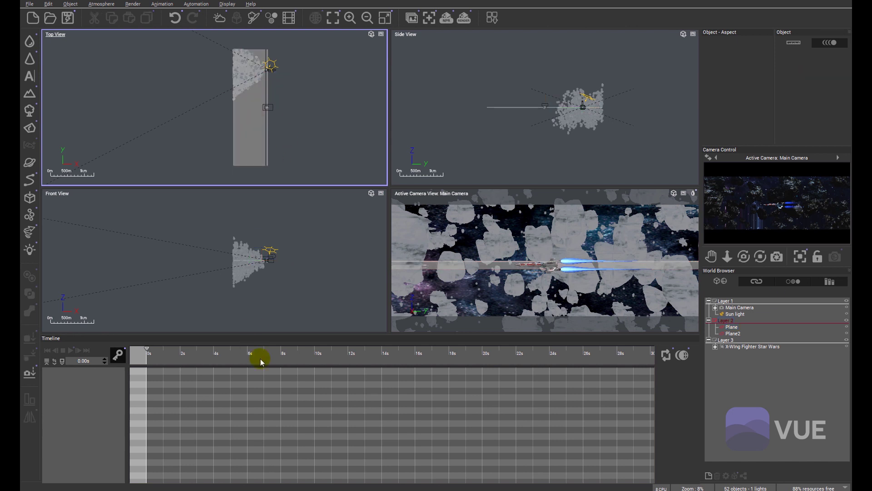
{"action": "right_click", "coordinate": [249, 359]}
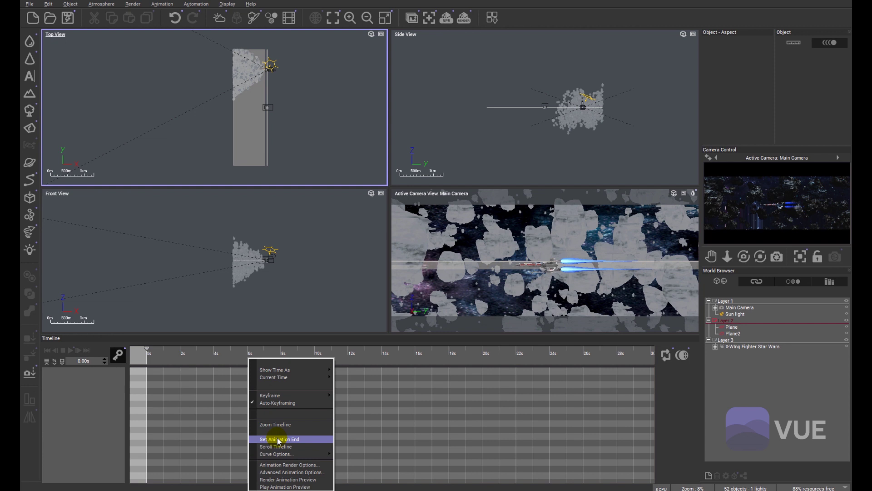
{"action": "left_click", "coordinate": [339, 357]}
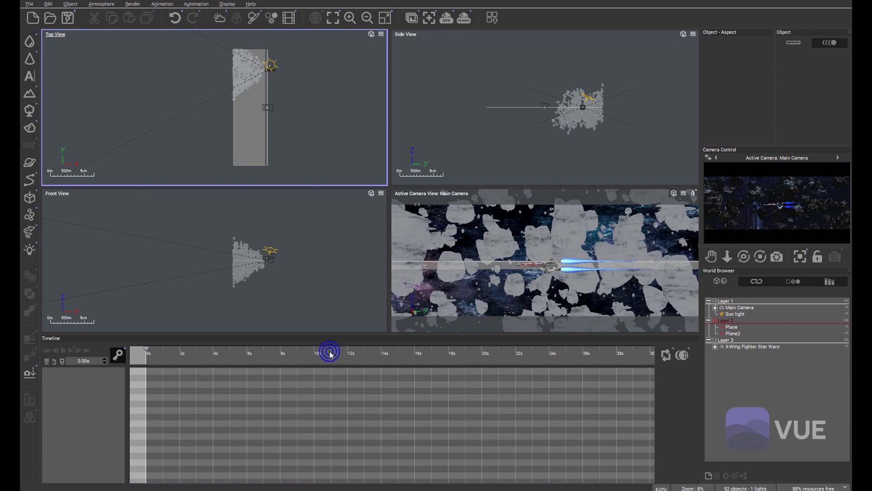
{"action": "right_click", "coordinate": [330, 353]}
{"action": "left_click", "coordinate": [358, 433]}
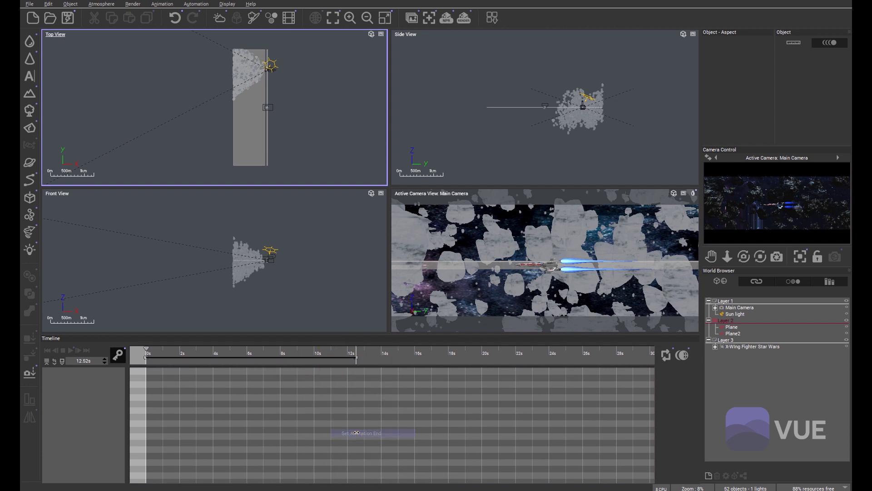
{"action": "left_click_drag", "start_coordinate": [486, 363], "coordinate": [481, 363]}
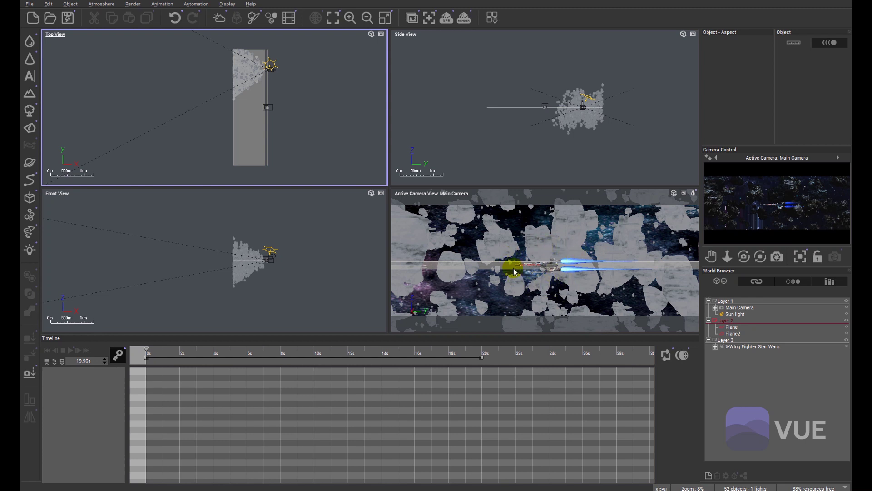
Step: Set the Main Camera's Motion link to X-Wing Fighter Star Wars, then nudge the camera along Y
{"action": "left_click", "coordinate": [743, 309]}
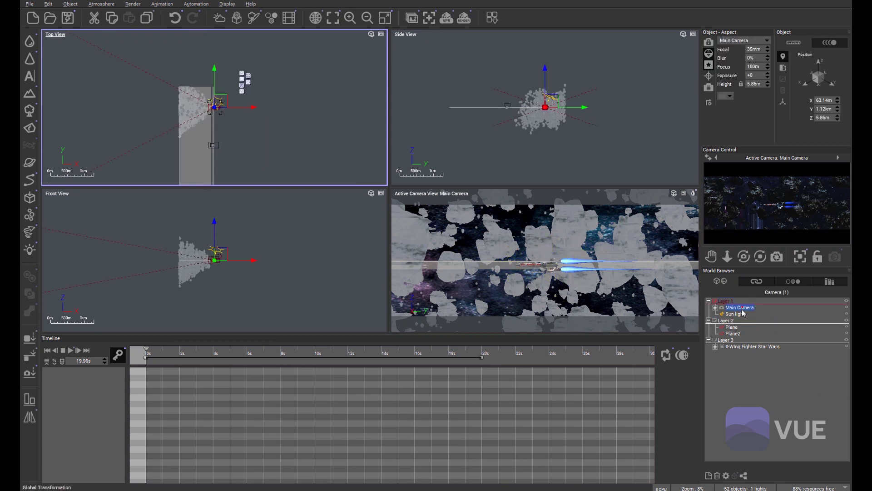
{"action": "left_click", "coordinate": [793, 42]}
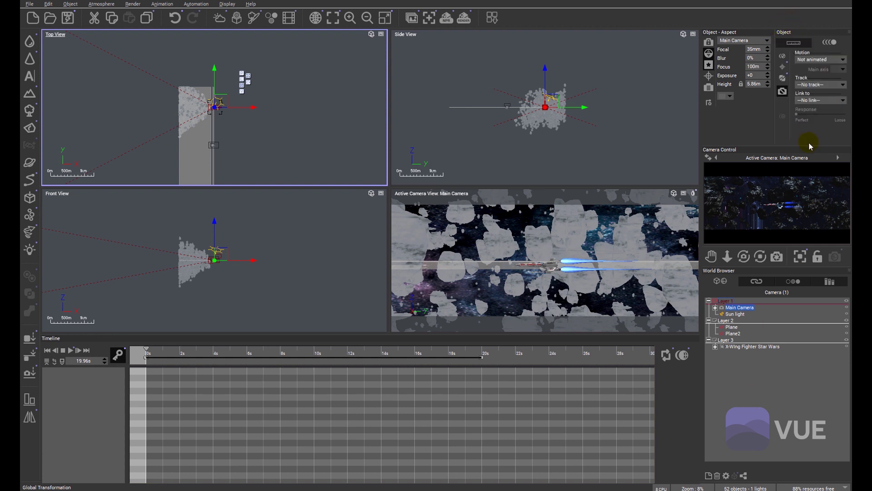
{"action": "left_click", "coordinate": [813, 100]}
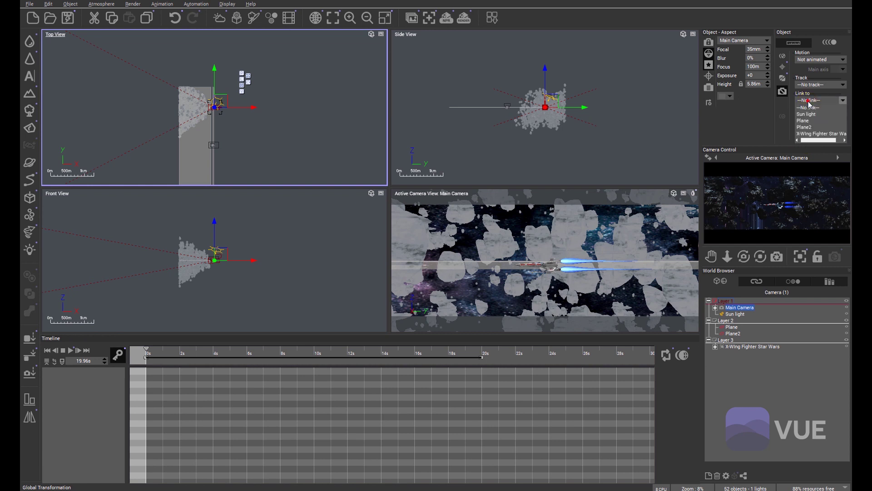
{"action": "left_click", "coordinate": [809, 134]}
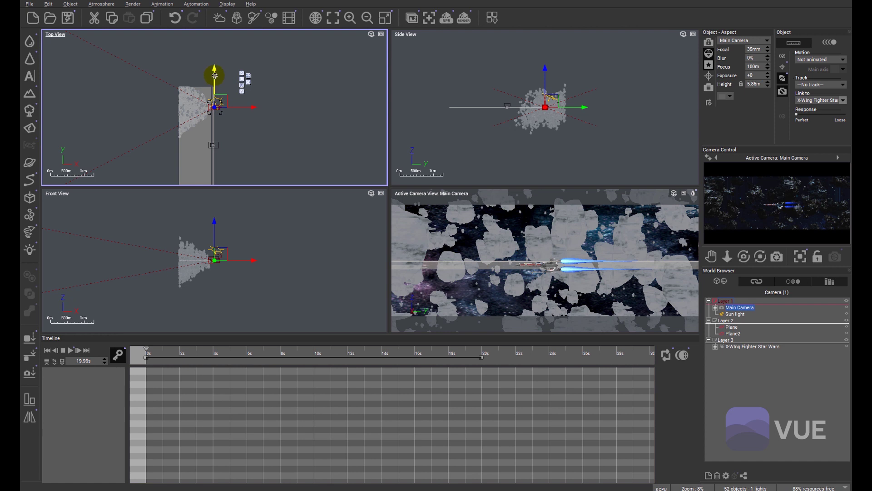
{"action": "left_click_drag", "start_coordinate": [215, 77], "coordinate": [213, 127]}
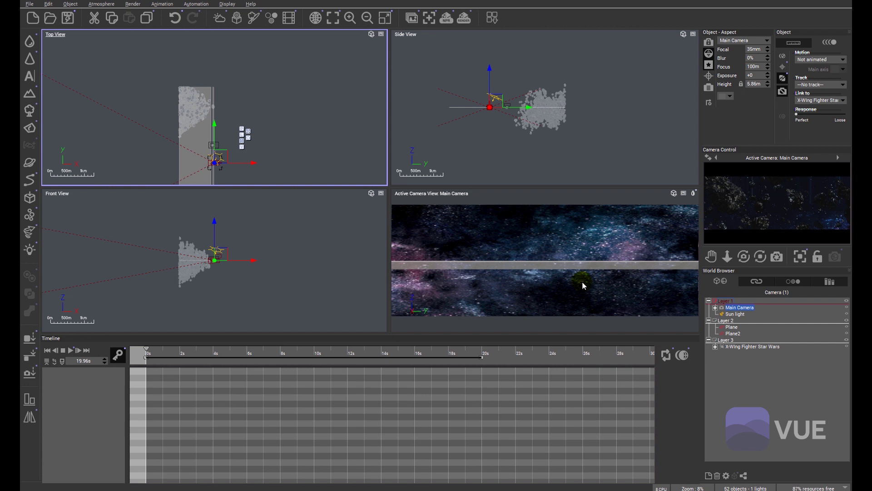
Step: Undo the camera move and drag X-Wing Fighter Star Wars slightly along its Y axis
{"action": "key", "text": "ctrl+z"}
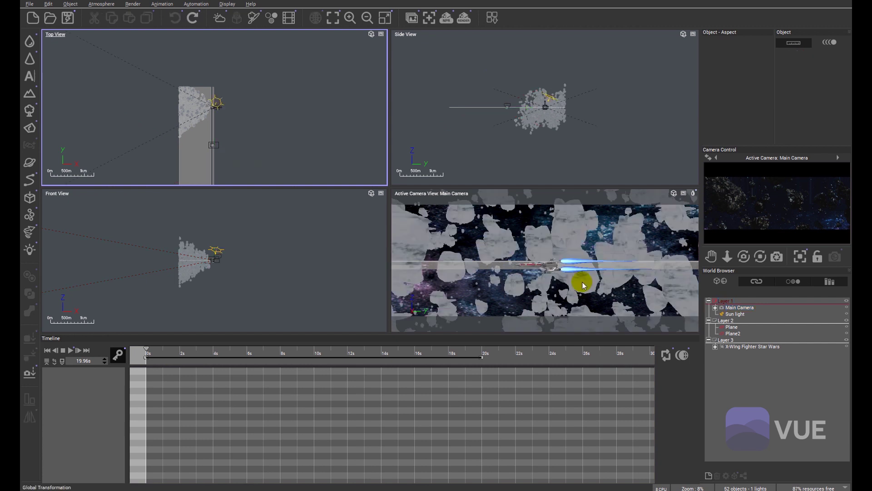
{"action": "left_click", "coordinate": [745, 347]}
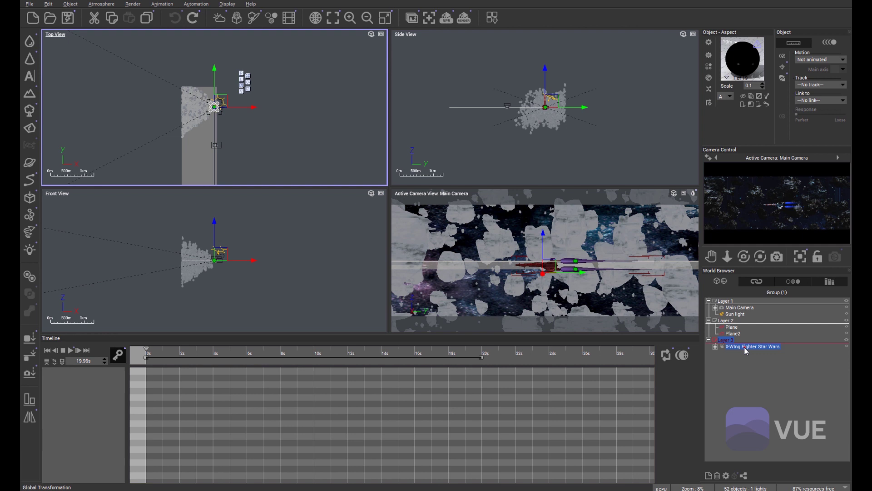
{"action": "mouse_move", "coordinate": [215, 76]}
{"action": "left_mouse_down"}
{"action": "mouse_move", "coordinate": [212, 156]}
{"action": "mouse_move", "coordinate": [210, 69]}
{"action": "mouse_move", "coordinate": [210, 76]}
{"action": "left_mouse_up"}
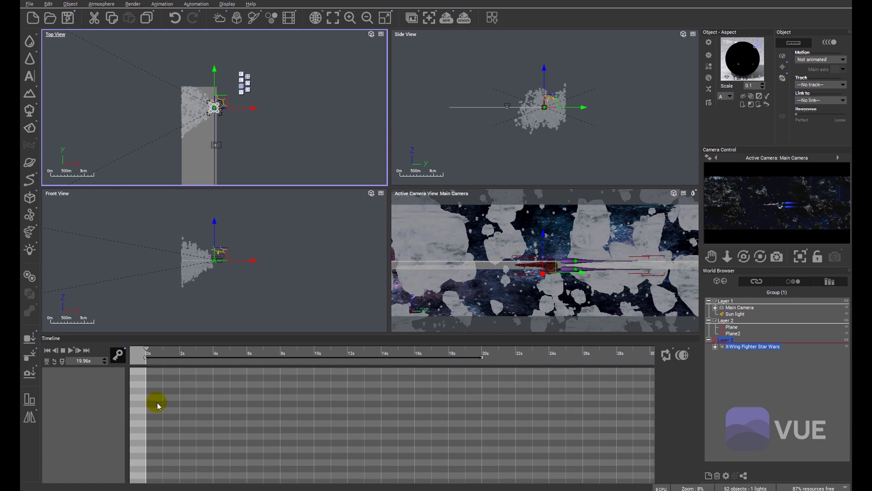
Step: Add a start keyframe to all properties of the X-Wing Fighter Star Wars
{"action": "right_click", "coordinate": [146, 350]}
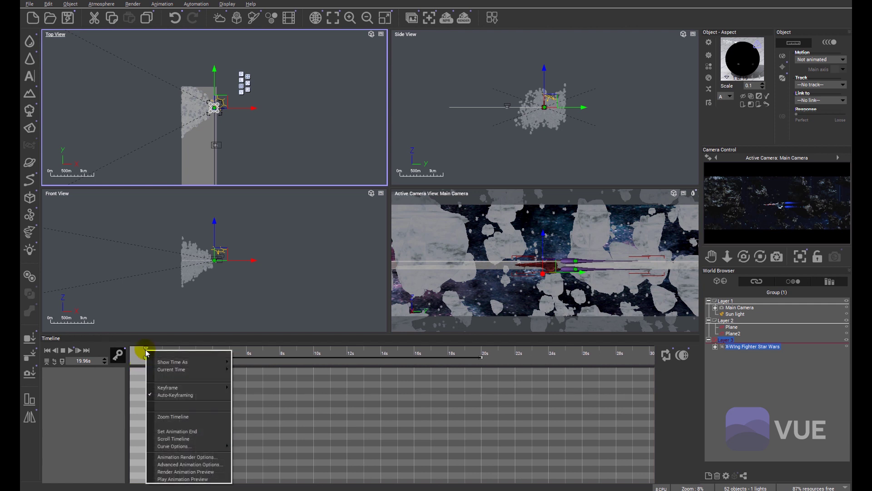
{"action": "mouse_move", "coordinate": [173, 391]}
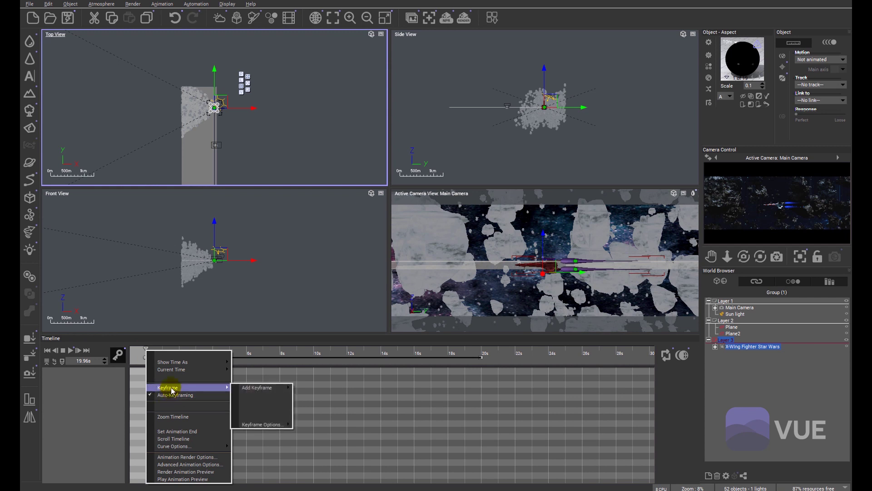
{"action": "mouse_move", "coordinate": [259, 391]}
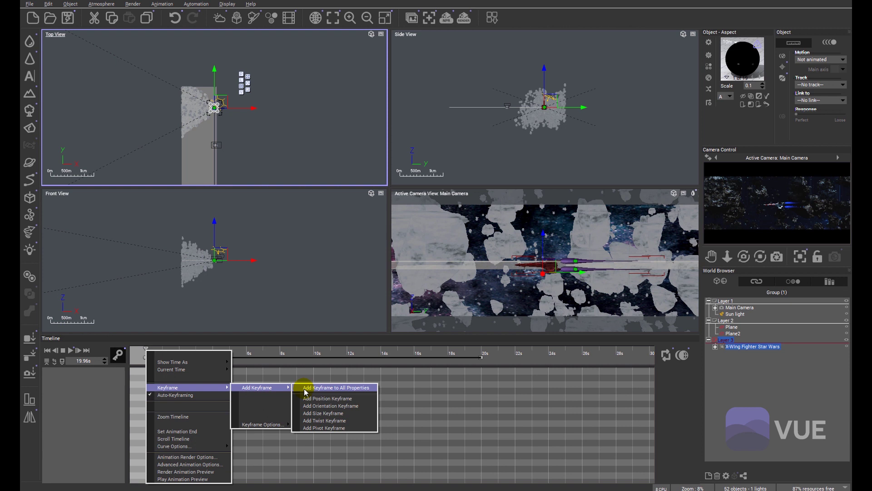
{"action": "left_click", "coordinate": [316, 389]}
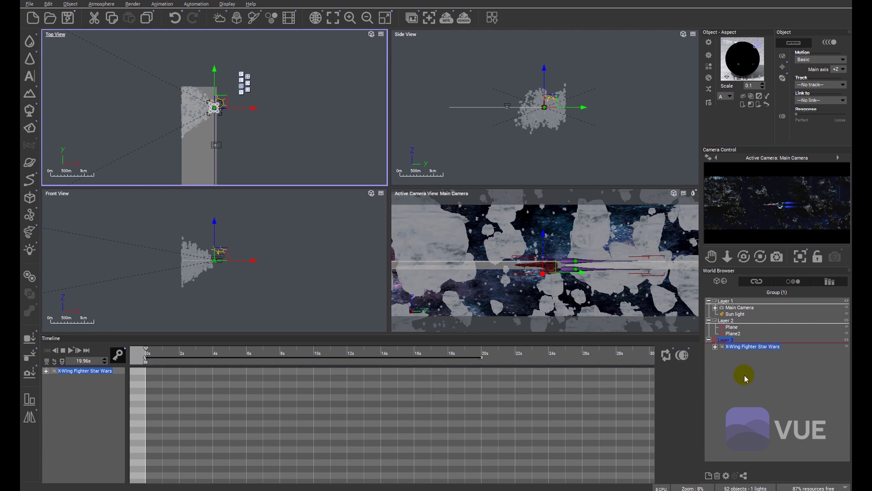
{"action": "left_click", "coordinate": [145, 360]}
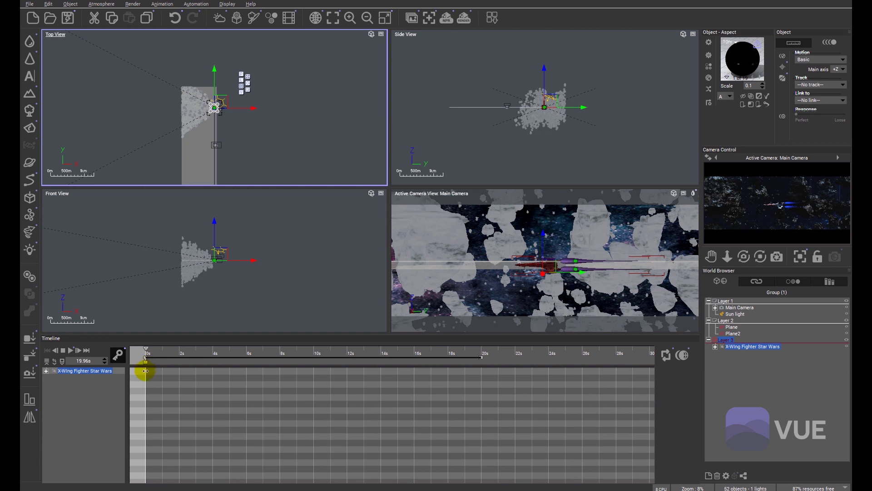
{"action": "left_click", "coordinate": [168, 389]}
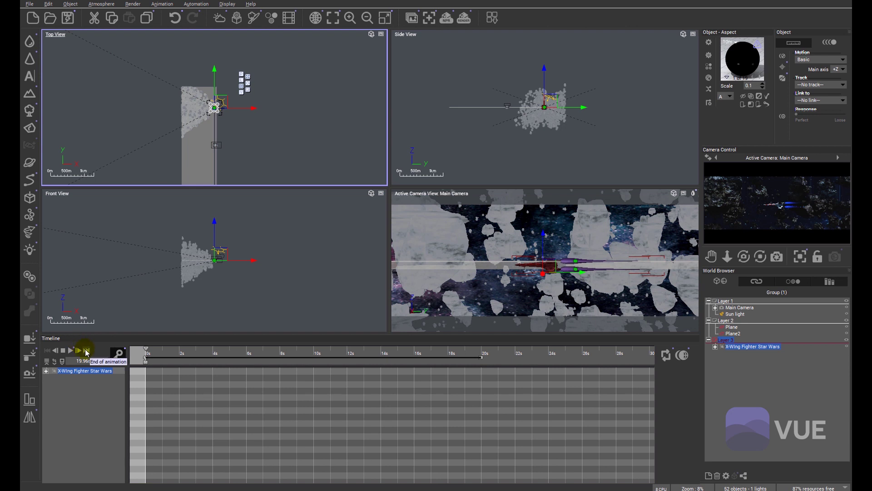
Step: At the 19.96 s animation end, drag the X-Wing along its Y axis to its final position
{"action": "left_click", "coordinate": [87, 353]}
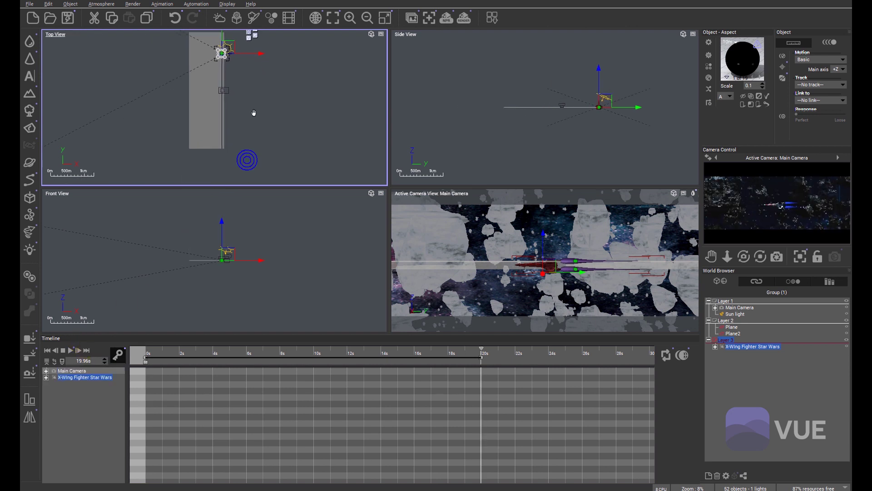
{"action": "right_click_drag", "start_coordinate": [254, 113], "coordinate": [249, 133]}
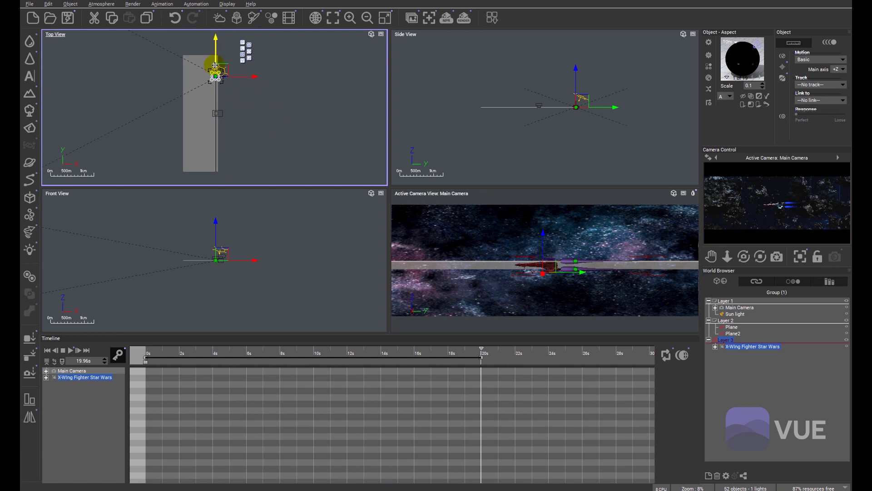
{"action": "left_click_drag", "start_coordinate": [216, 52], "coordinate": [214, 132]}
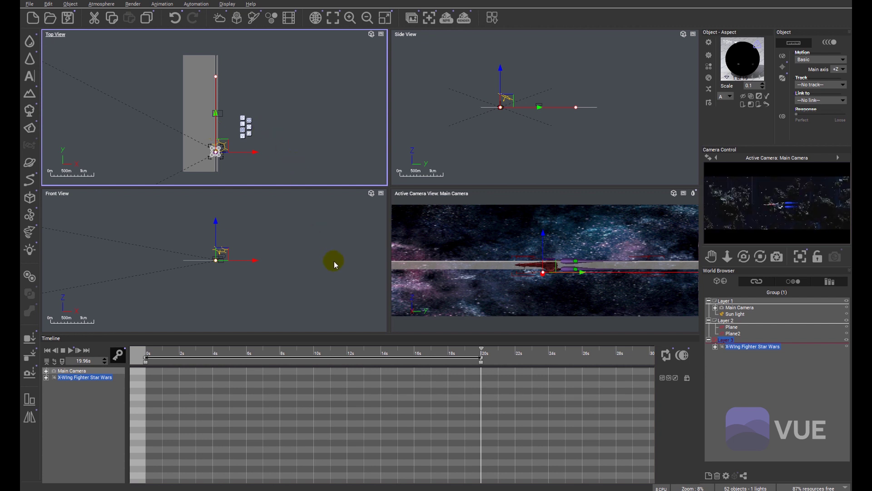
{"action": "right_click", "coordinate": [483, 350]}
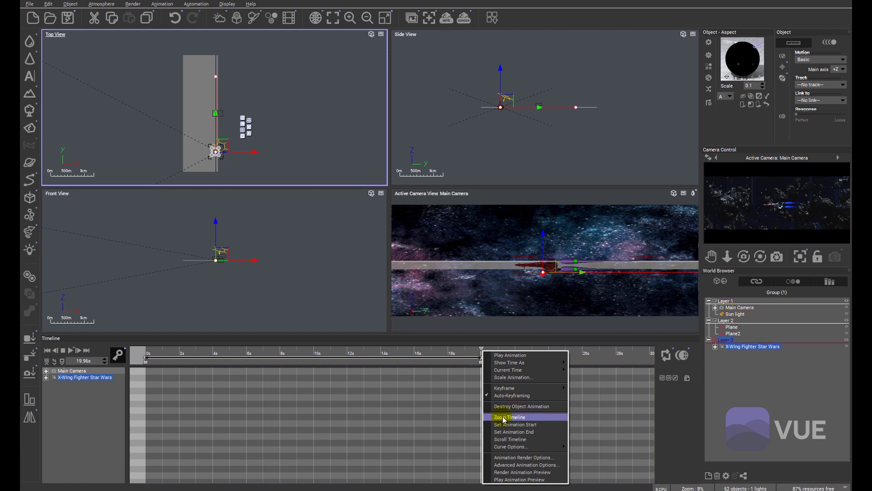
{"action": "mouse_move", "coordinate": [508, 391]}
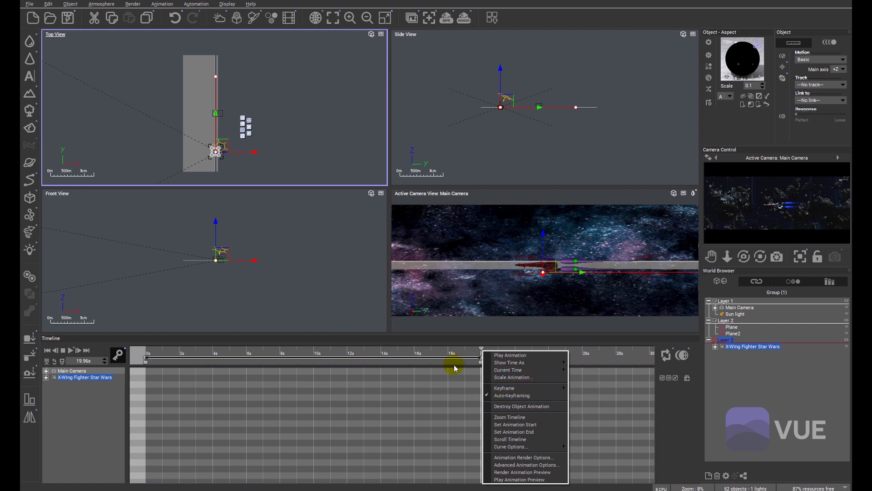
{"action": "left_click", "coordinate": [445, 353]}
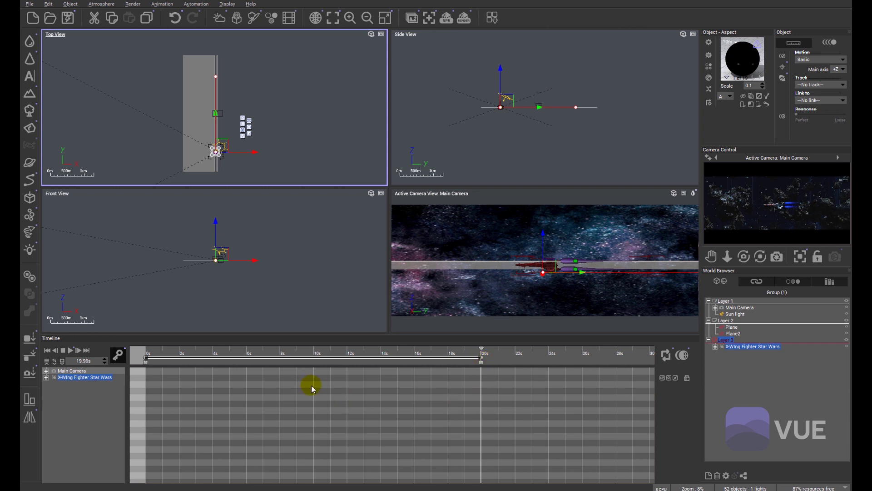
Step: Return to the start, then play and stop the X-Wing's flight animation
{"action": "left_click", "coordinate": [47, 350]}
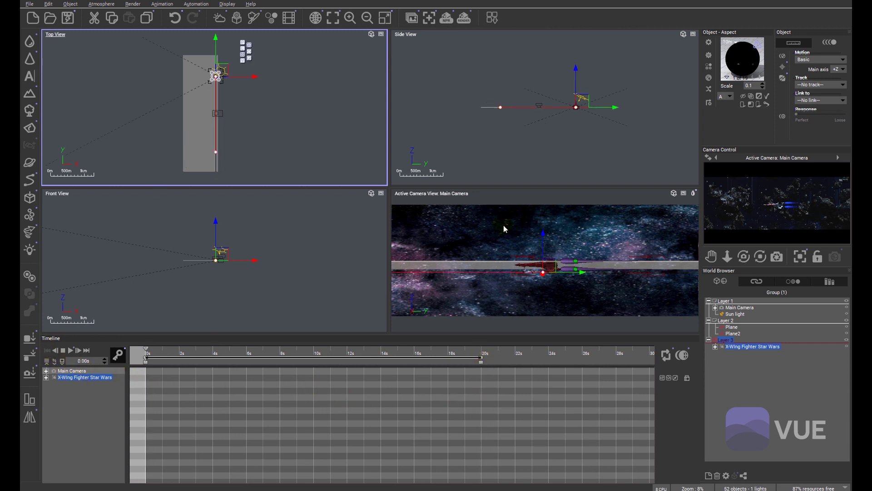
{"action": "left_click", "coordinate": [498, 199]}
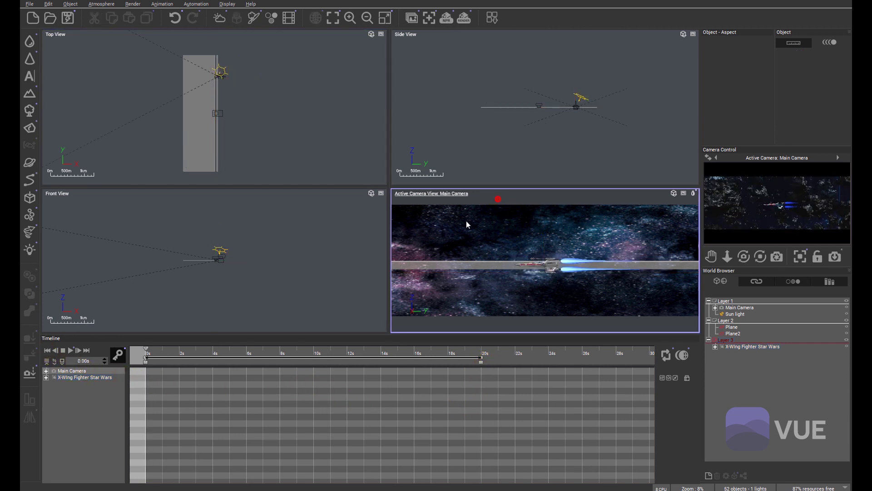
{"action": "left_click", "coordinate": [70, 351]}
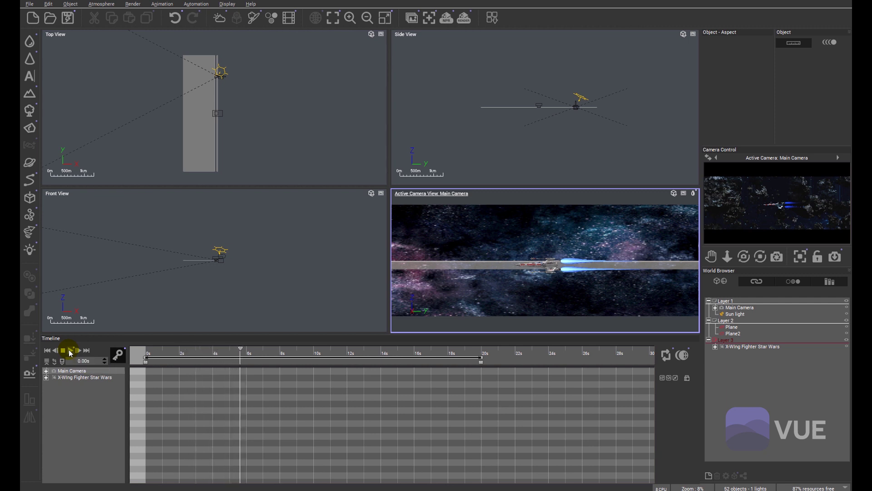
{"action": "left_click", "coordinate": [71, 351]}
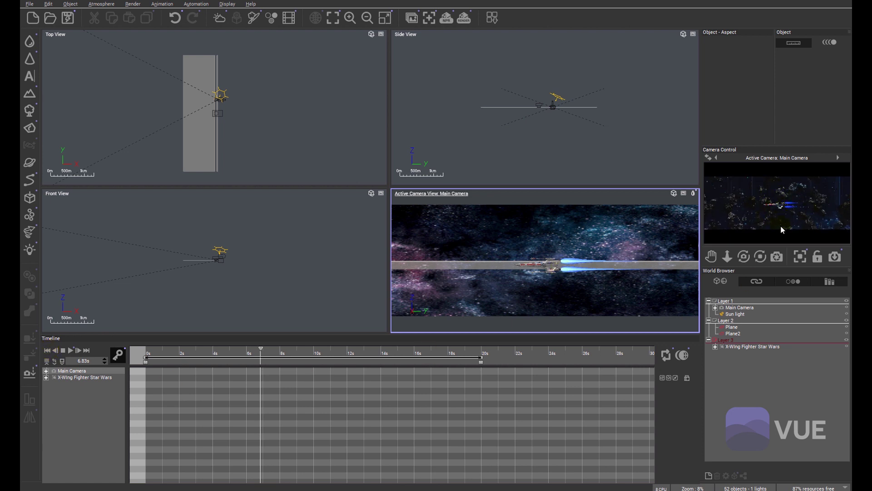
Step: Scrub the timeline to about 13 s and then about 10.6 s to check the motion
{"action": "left_click", "coordinate": [86, 351]}
{"action": "left_click_drag", "start_coordinate": [260, 349], "coordinate": [364, 348]}
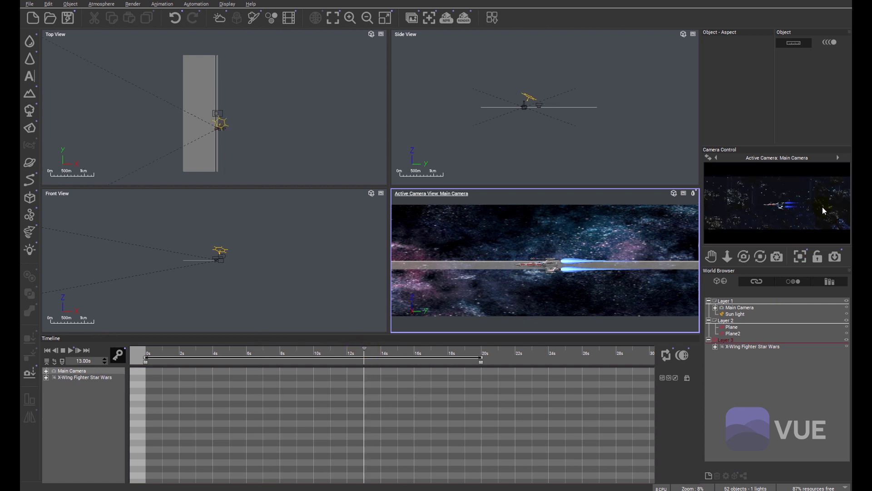
{"action": "left_click", "coordinate": [714, 351]}
{"action": "left_click", "coordinate": [47, 351]}
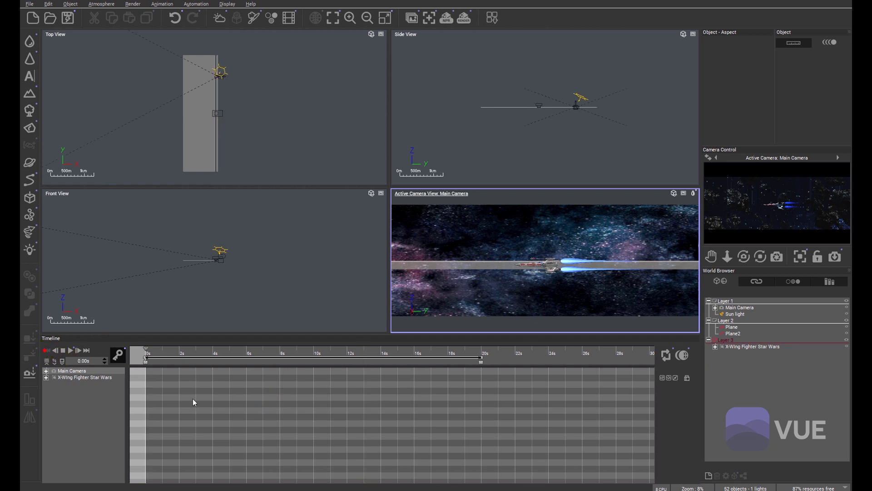
{"action": "left_click", "coordinate": [523, 359]}
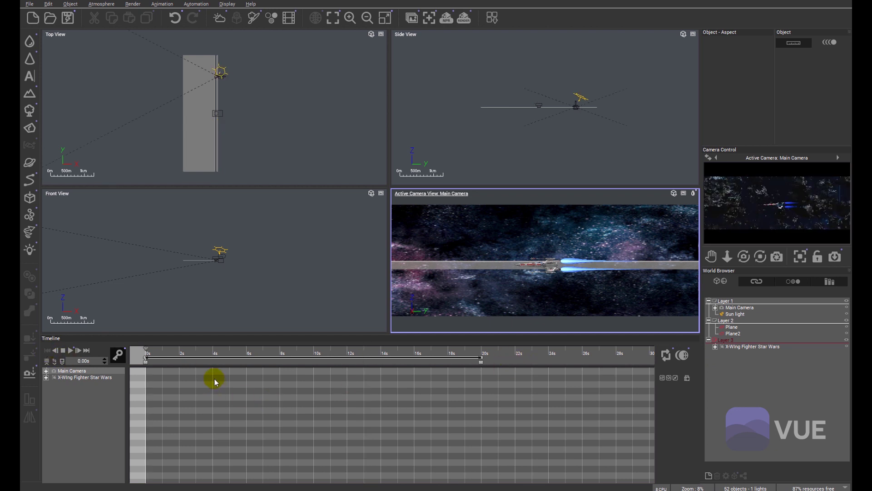
{"action": "left_click_drag", "start_coordinate": [300, 352], "coordinate": [336, 350]}
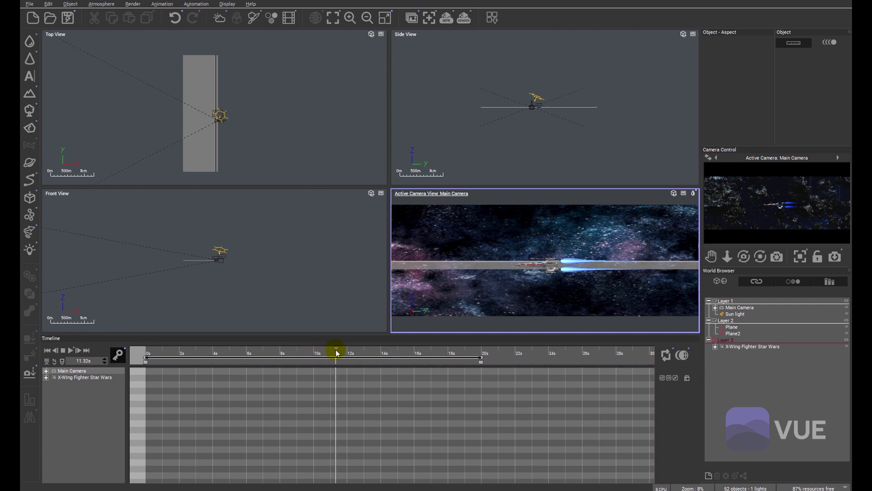
Step: Set Render Options to the Final preset, render to screen, at 800x290
{"action": "left_click", "coordinate": [464, 17]}
{"action": "left_click", "coordinate": [200, 135]}
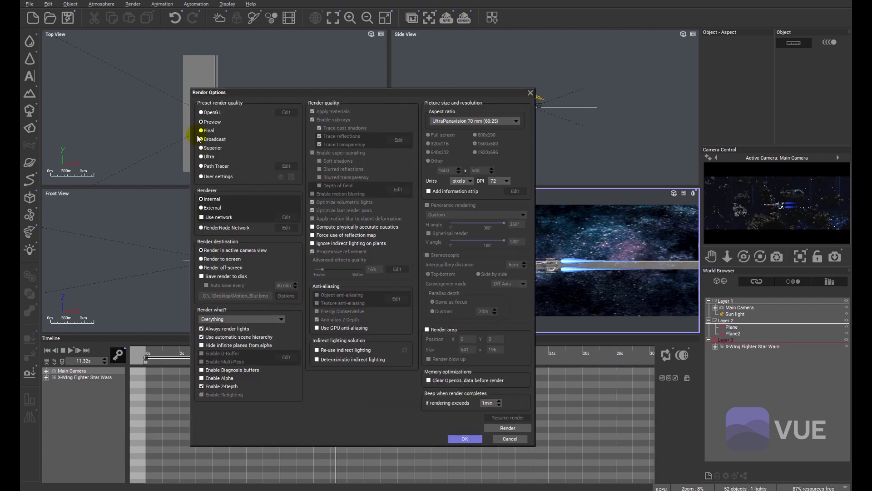
{"action": "left_click", "coordinate": [209, 130]}
{"action": "left_click", "coordinate": [212, 259]}
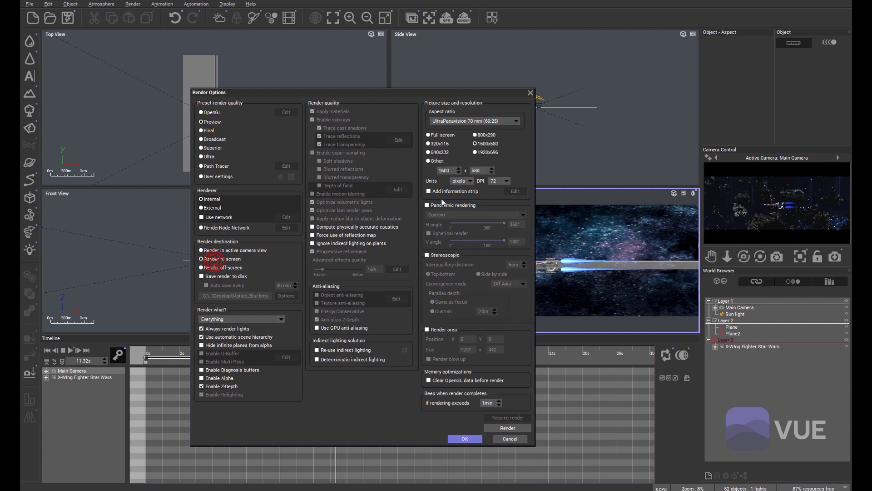
{"action": "left_click", "coordinate": [487, 135]}
Step: Render the frame, dismiss the post-render options, and close the render display
{"action": "left_click", "coordinate": [497, 429]}
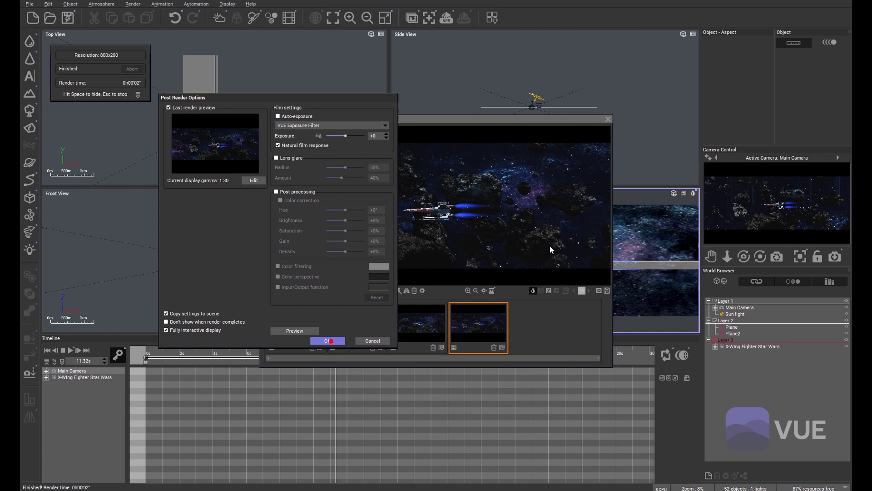
{"action": "left_click", "coordinate": [327, 340]}
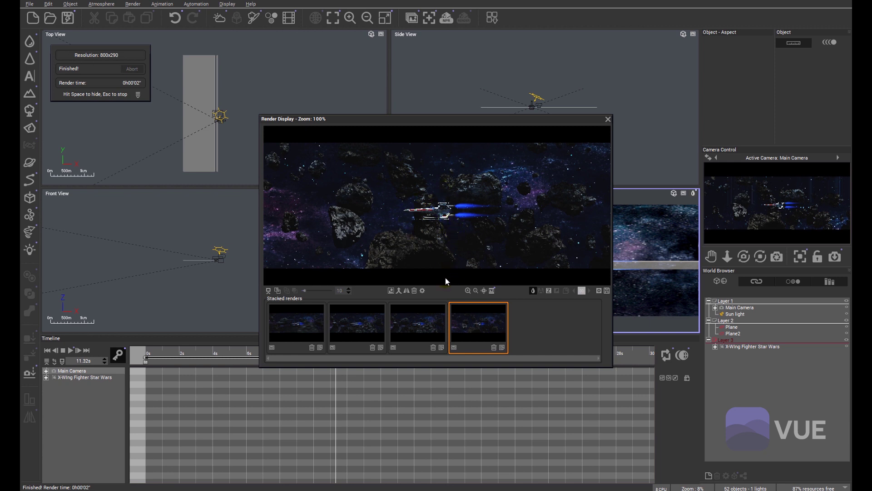
{"action": "left_click", "coordinate": [609, 119]}
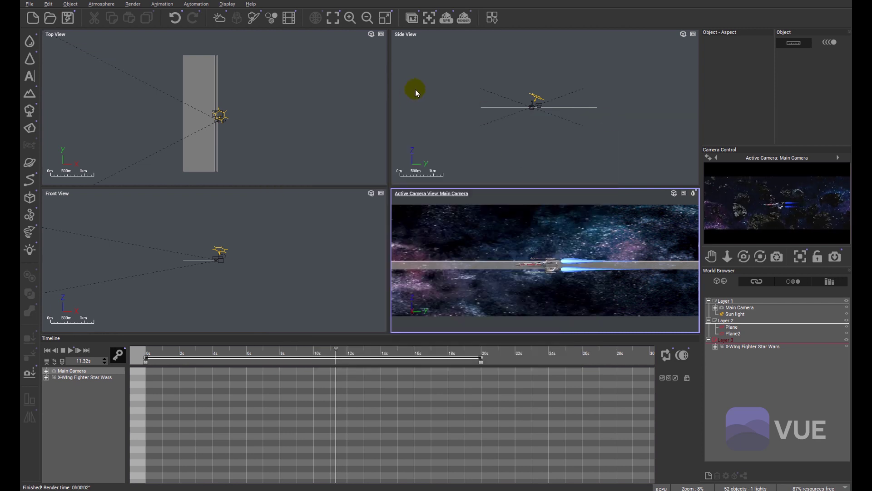
Step: Re-render the frame with the Final preset, then dismiss post-render options and close the display
{"action": "left_click", "coordinate": [464, 20]}
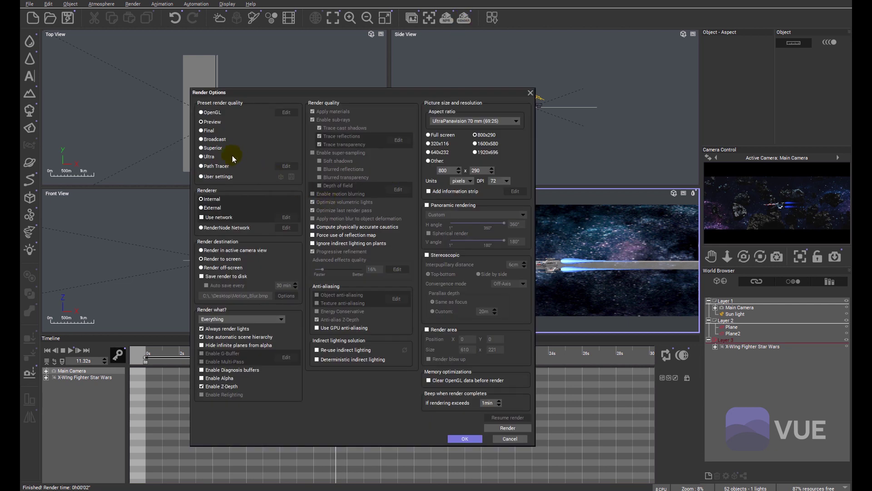
{"action": "left_click", "coordinate": [207, 130]}
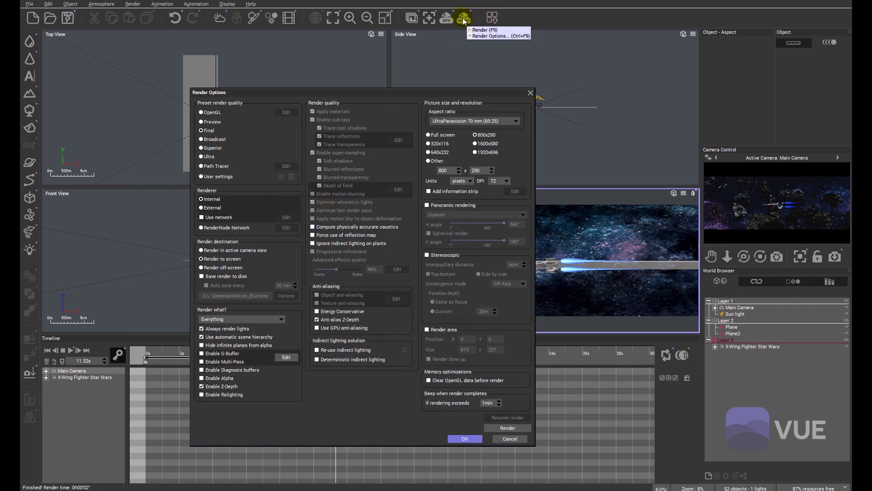
{"action": "left_click", "coordinate": [508, 428]}
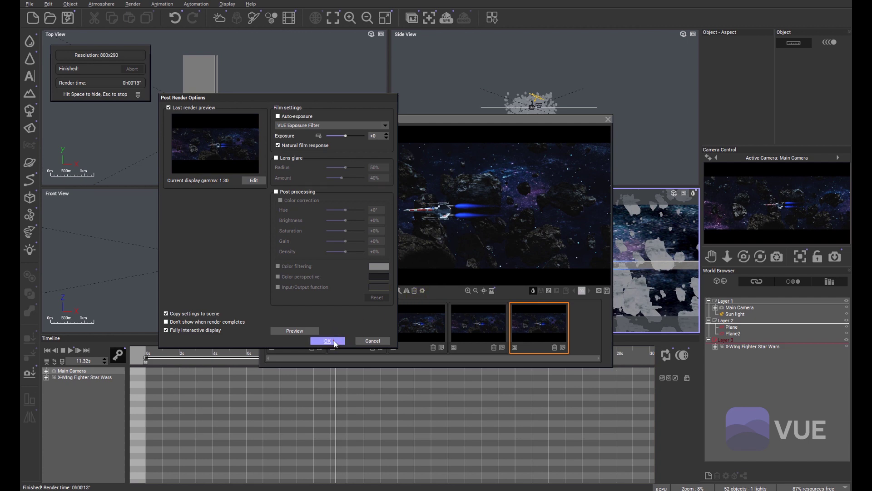
{"action": "left_click", "coordinate": [328, 341]}
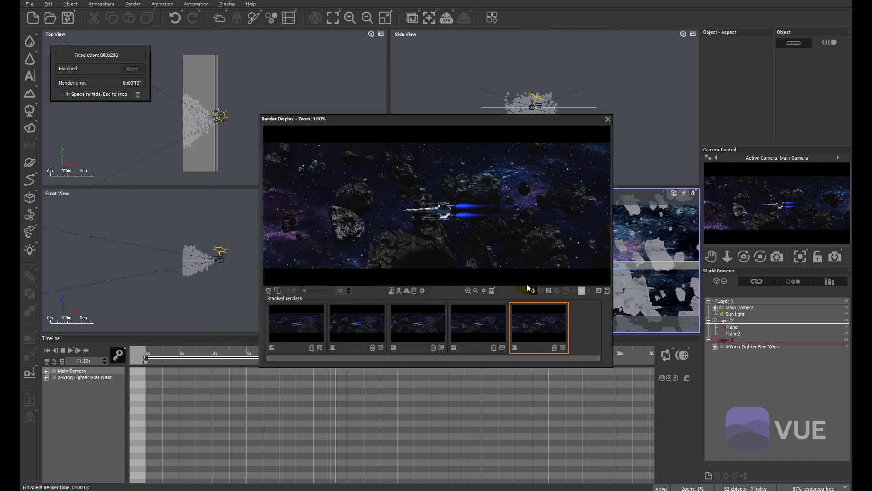
{"action": "left_click", "coordinate": [608, 119]}
Step: Switch render quality to custom with blurred reflections, blurred transparency and depth of field on, motion blur off
{"action": "left_click", "coordinate": [464, 18]}
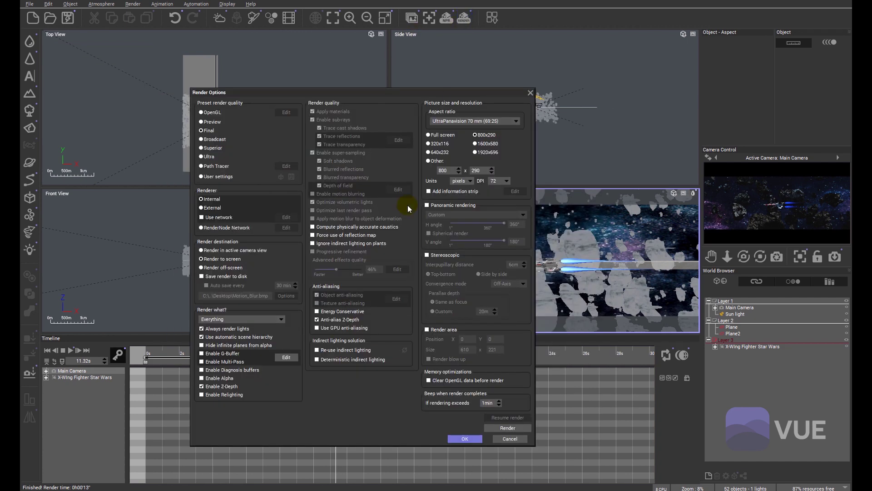
{"action": "left_click", "coordinate": [201, 176]}
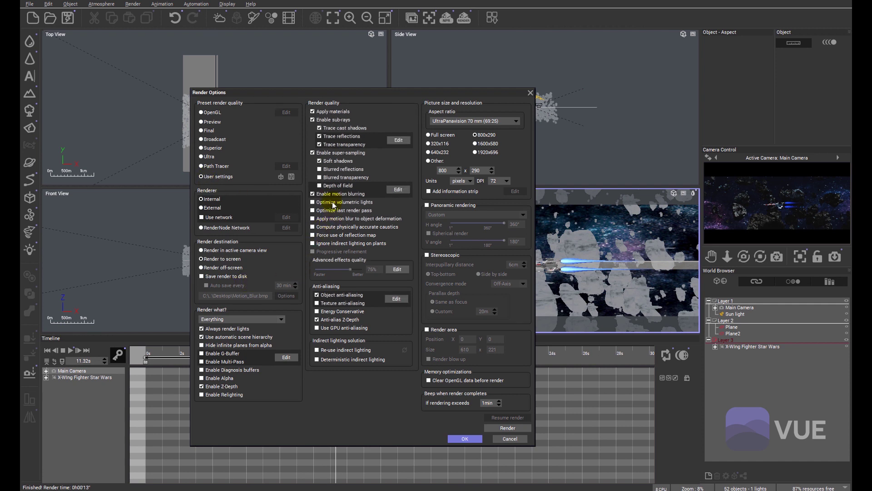
{"action": "left_click", "coordinate": [325, 187]}
{"action": "left_click", "coordinate": [321, 177]}
{"action": "left_click", "coordinate": [320, 169]}
{"action": "left_click", "coordinate": [313, 194]}
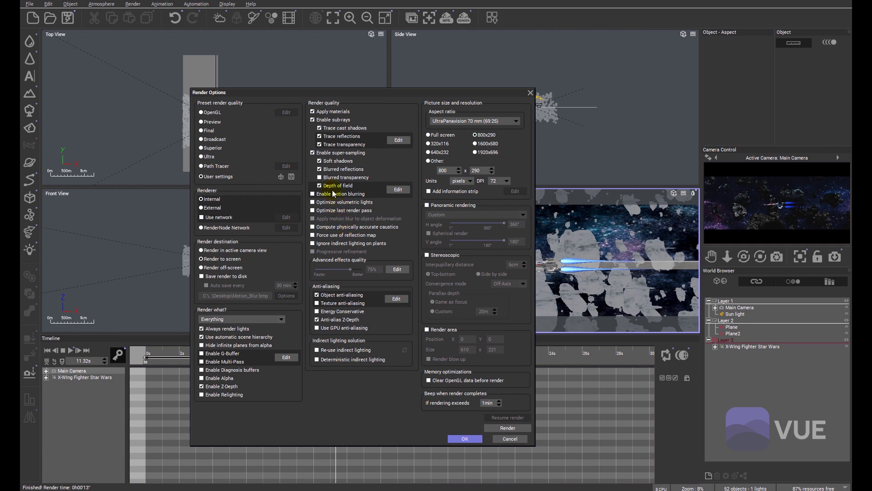
Step: Uncheck Depth of field under Render quality in Render Options
{"action": "left_click", "coordinate": [347, 254]}
{"action": "left_click", "coordinate": [737, 317]}
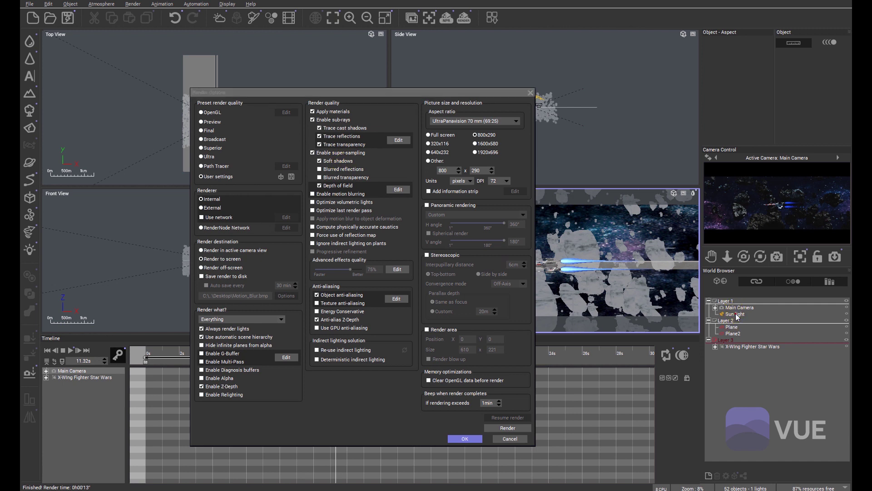
{"action": "left_click", "coordinate": [347, 181]}
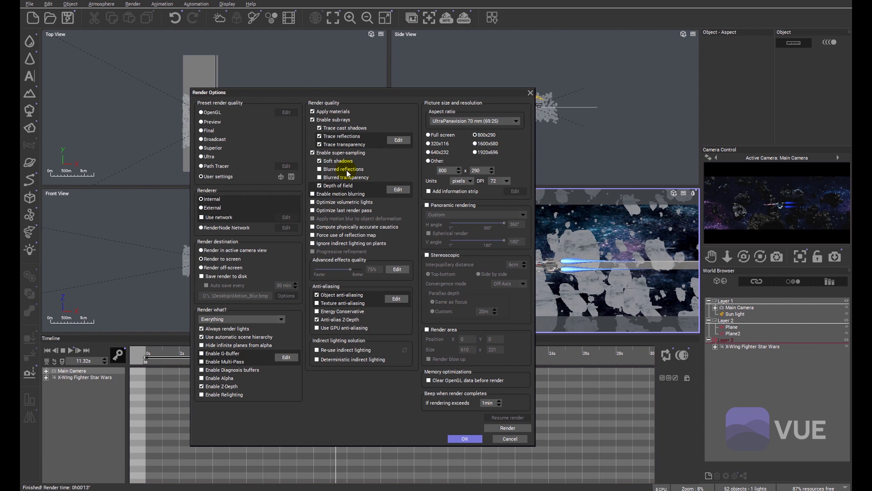
{"action": "left_click", "coordinate": [320, 186]}
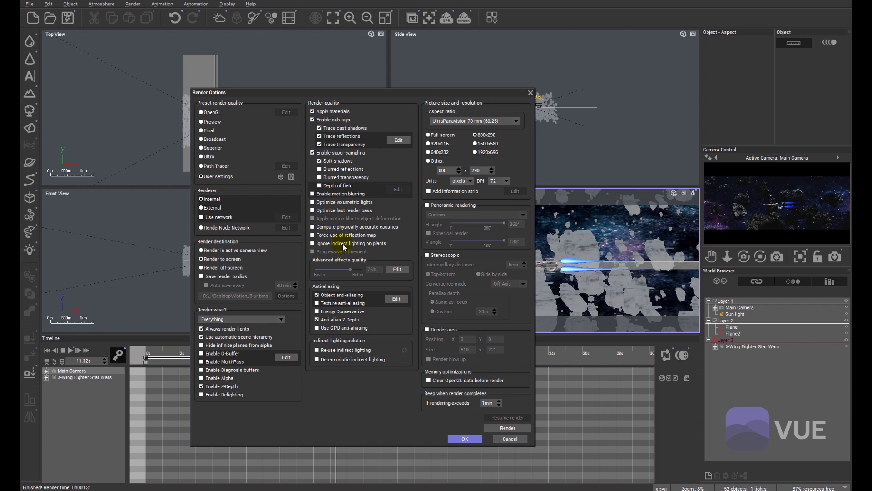
Step: Enable motion blurring, set its method to Fast Hybrid 2.5D with 9 passes, and confirm
{"action": "left_click", "coordinate": [313, 195]}
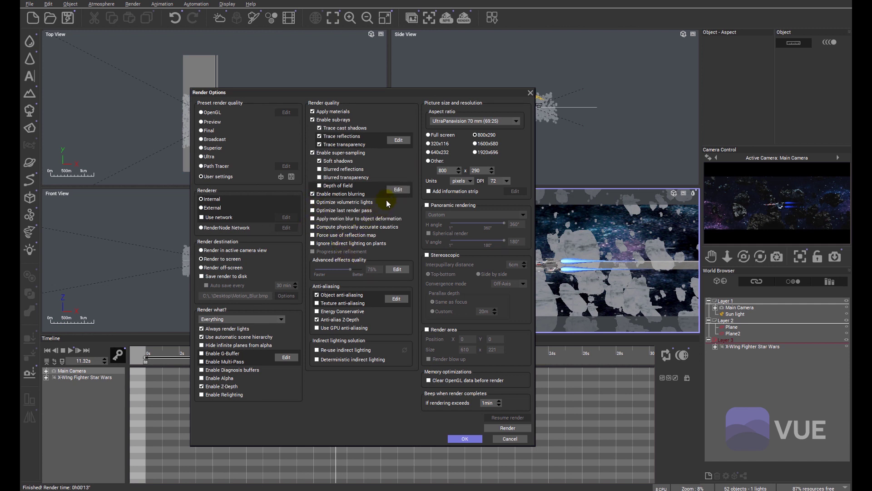
{"action": "left_click", "coordinate": [398, 190]}
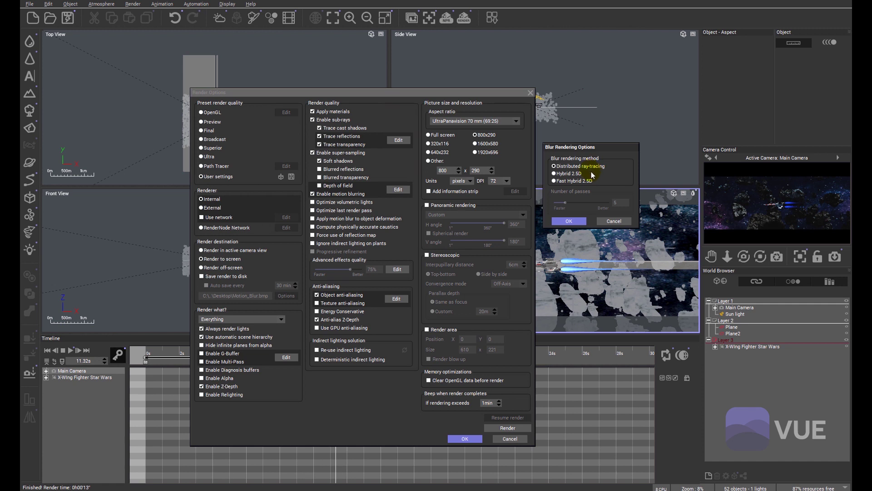
{"action": "left_click", "coordinate": [554, 181]}
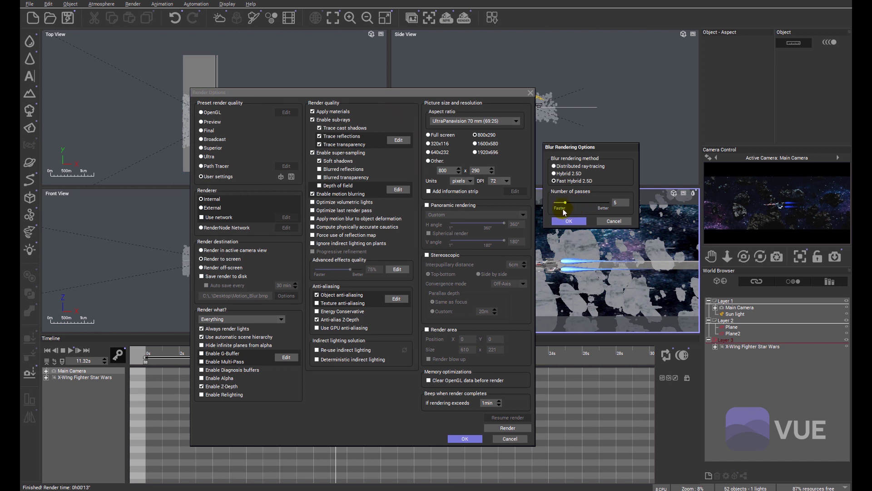
{"action": "left_click_drag", "start_coordinate": [564, 203], "coordinate": [577, 202]}
{"action": "left_click", "coordinate": [568, 221]}
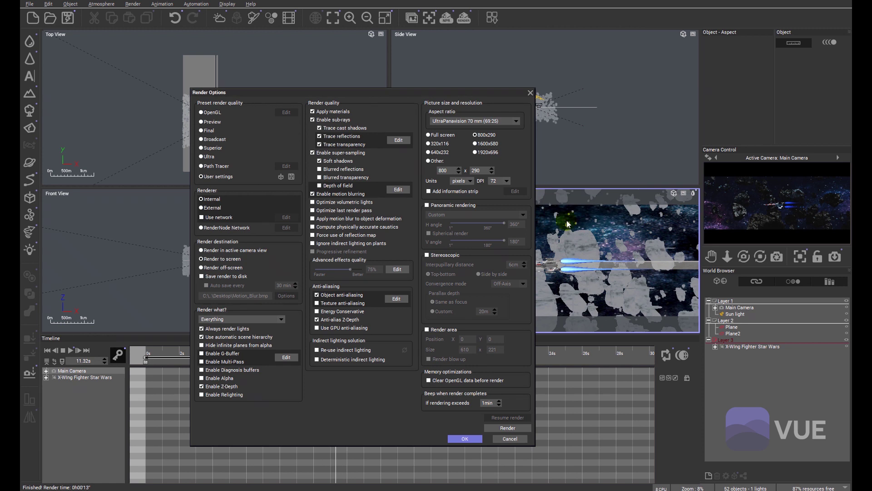
Step: Start the motion-blurred render of the X-Wing asteroid scene from Render Options
{"action": "left_click", "coordinate": [508, 428]}
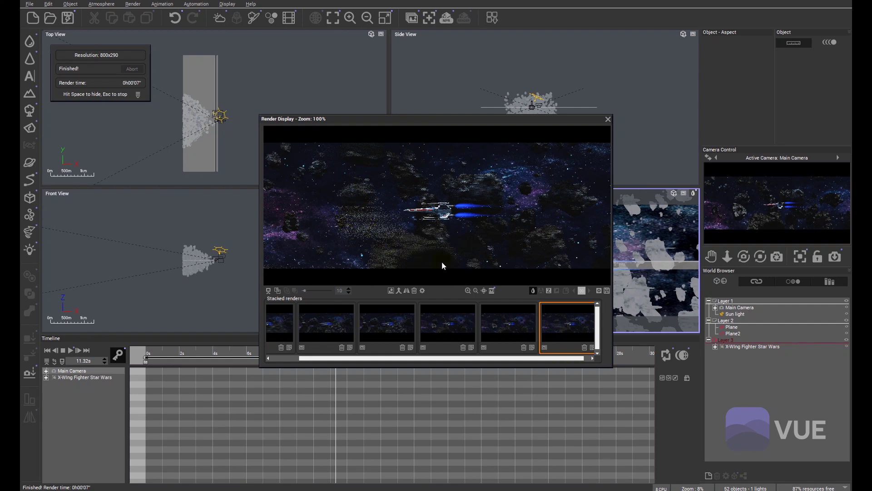
Step: Change the motion blur method in Render Options and render the X-Wing scene again
{"action": "left_click", "coordinate": [608, 119]}
{"action": "left_click", "coordinate": [464, 19]}
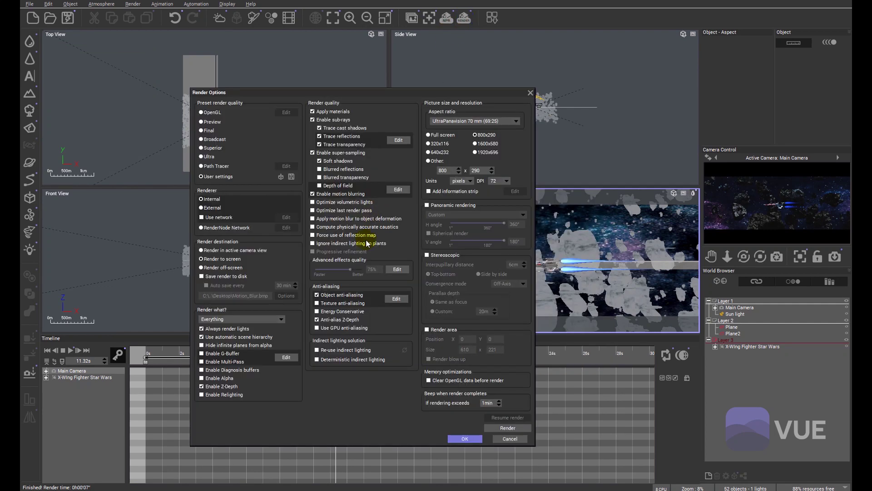
{"action": "left_click", "coordinate": [397, 190]}
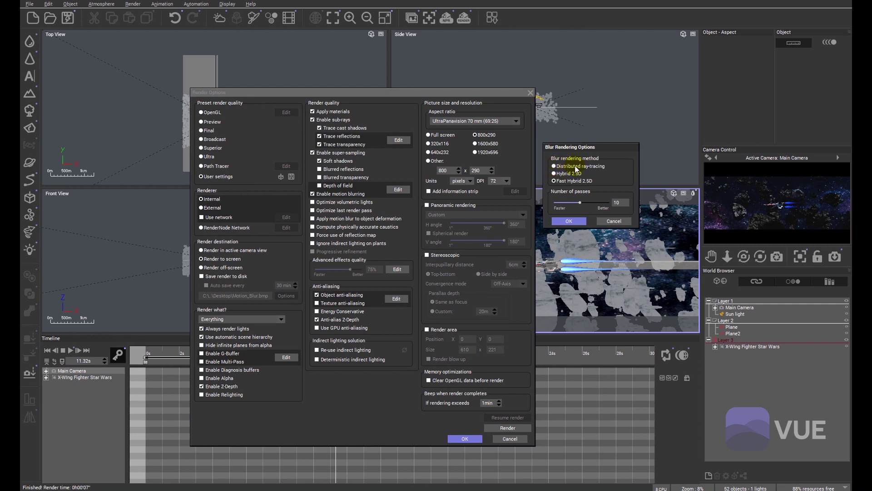
{"action": "left_click", "coordinate": [559, 174]}
{"action": "left_click", "coordinate": [567, 221]}
{"action": "left_click", "coordinate": [507, 427]}
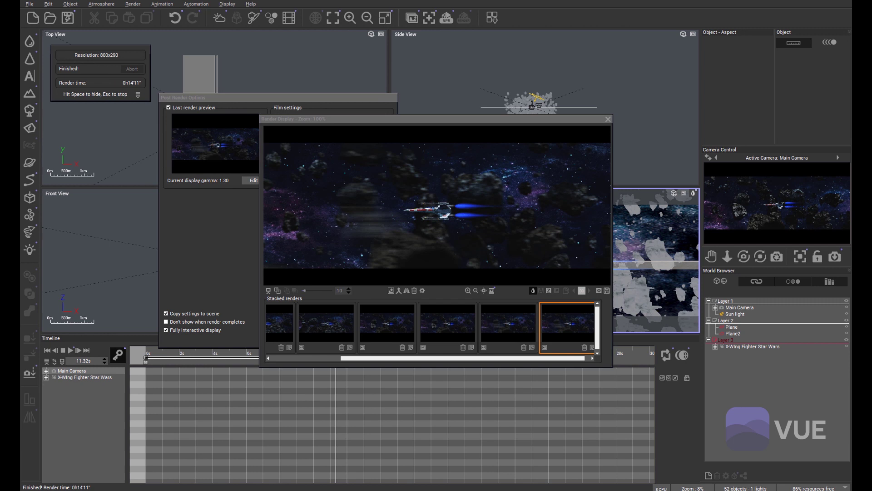
Step: Accept the post-render options, close the render display, and rewind the animation to 0 s
{"action": "left_click", "coordinate": [235, 98]}
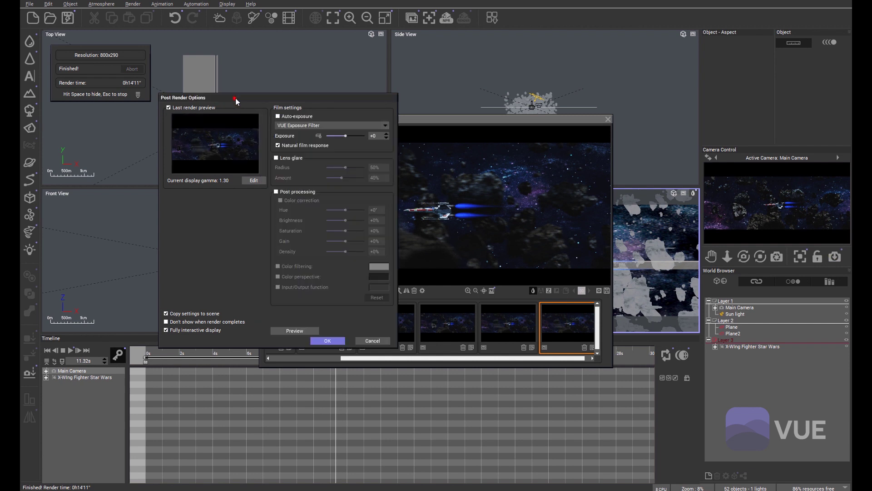
{"action": "left_click", "coordinate": [330, 343]}
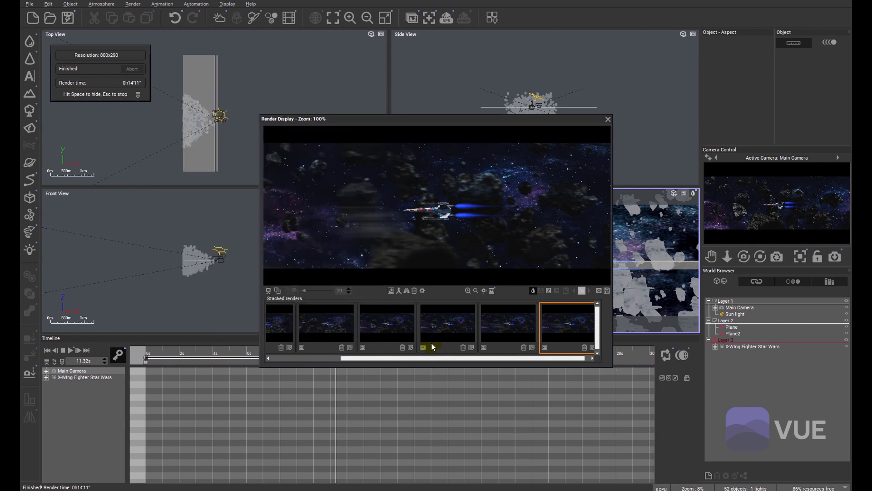
{"action": "left_click", "coordinate": [609, 119]}
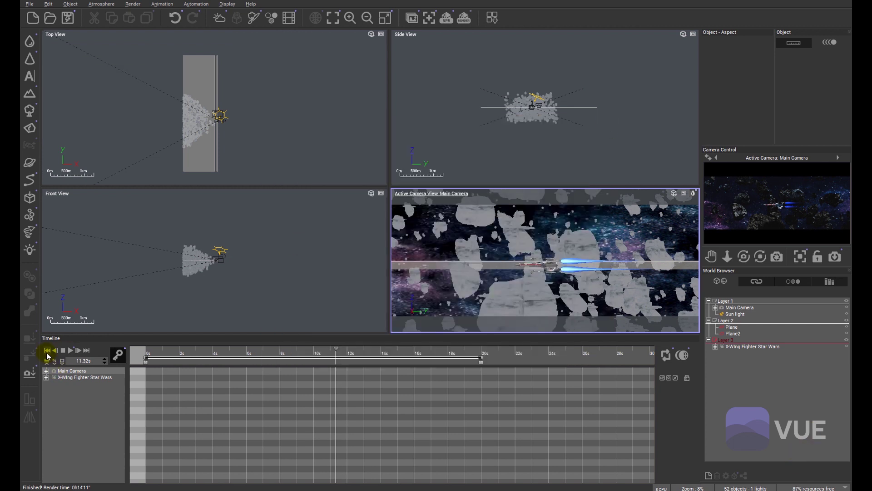
{"action": "left_click", "coordinate": [47, 350]}
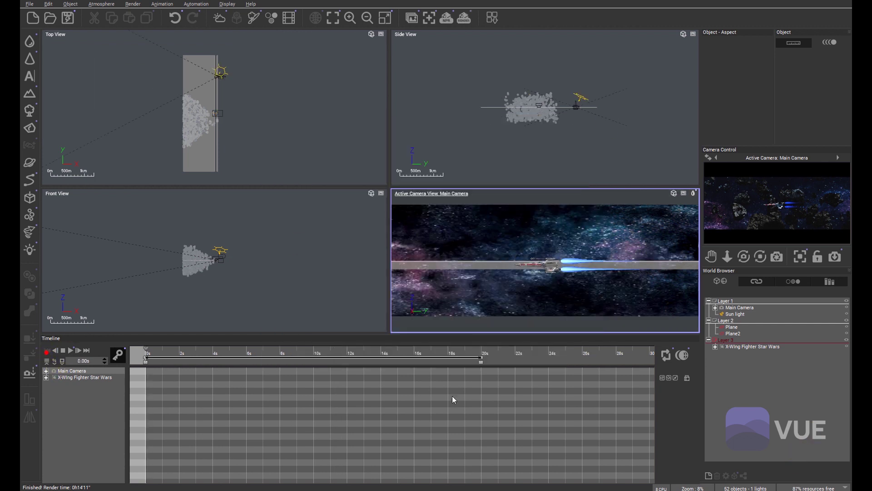
Step: Set the Main Camera's Link to option to No link, detaching it from the X-Wing
{"action": "left_click", "coordinate": [738, 307]}
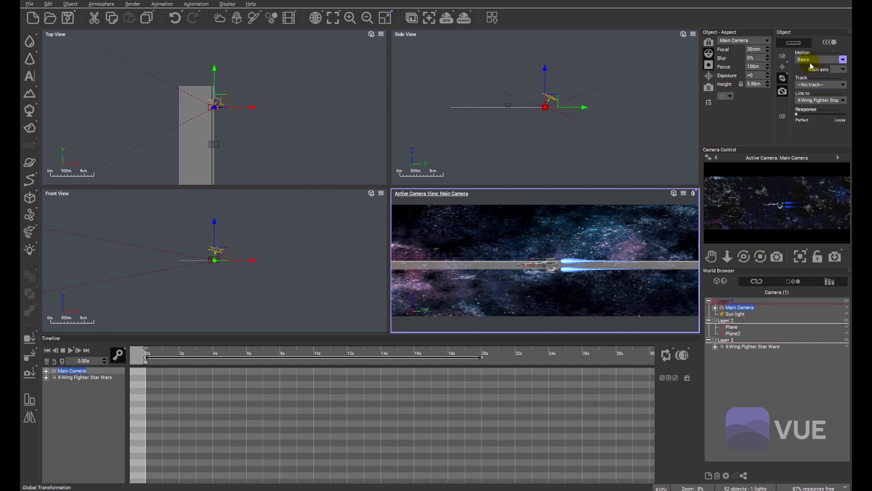
{"action": "left_click", "coordinate": [807, 101]}
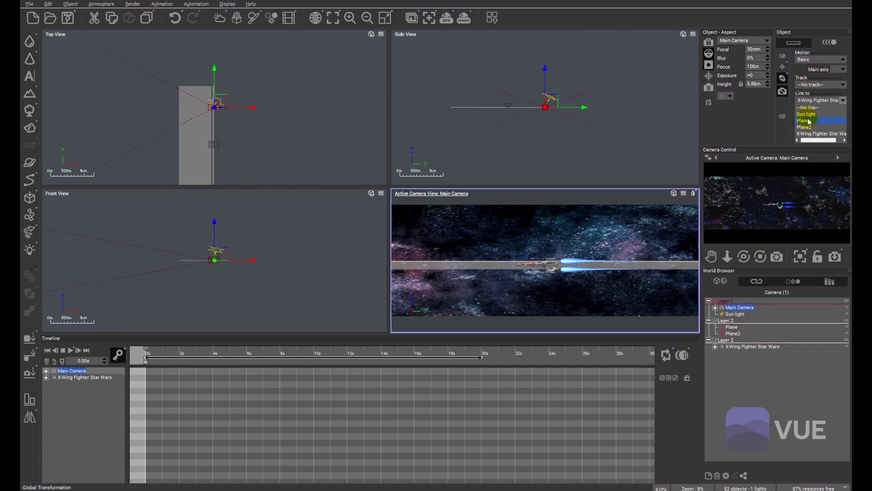
{"action": "left_click", "coordinate": [808, 107]}
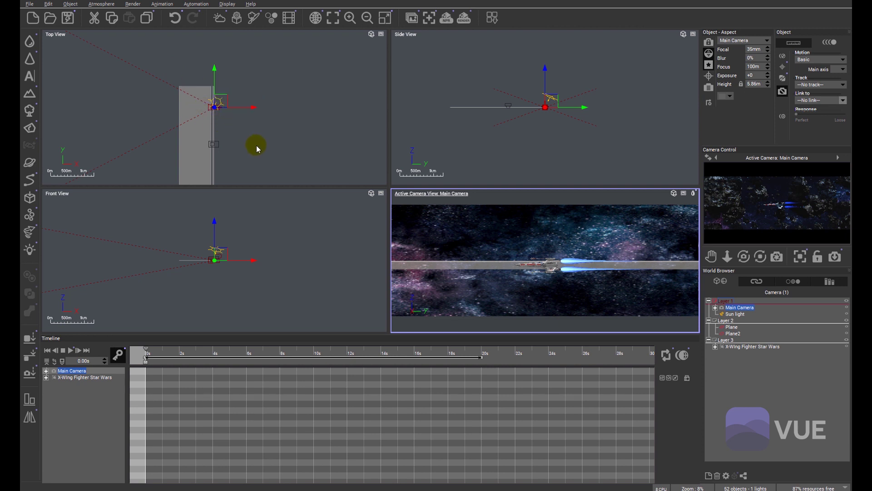
Step: Move the Main Camera along its Y axis in the Top View beside the flight path
{"action": "right_click_drag", "start_coordinate": [242, 156], "coordinate": [249, 125]}
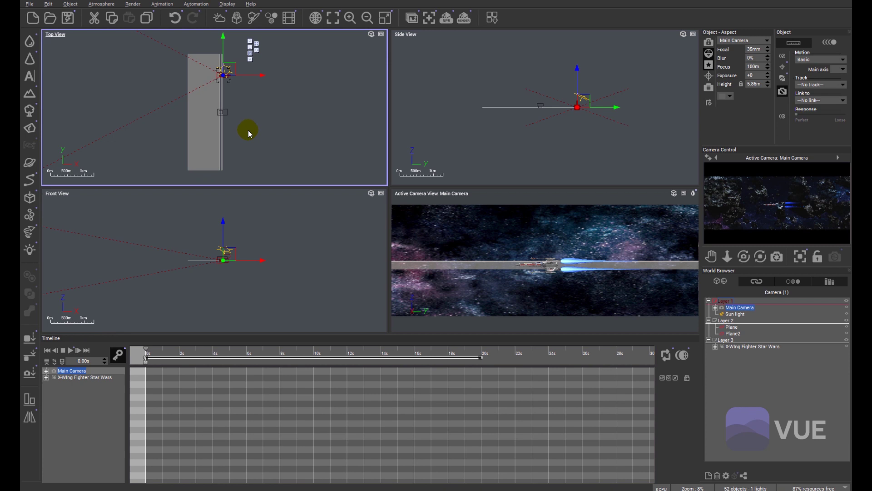
{"action": "mouse_move", "coordinate": [248, 130]}
{"action": "right_mouse_down"}
{"action": "mouse_move", "coordinate": [223, 121]}
{"action": "mouse_move", "coordinate": [243, 113]}
{"action": "right_mouse_up"}
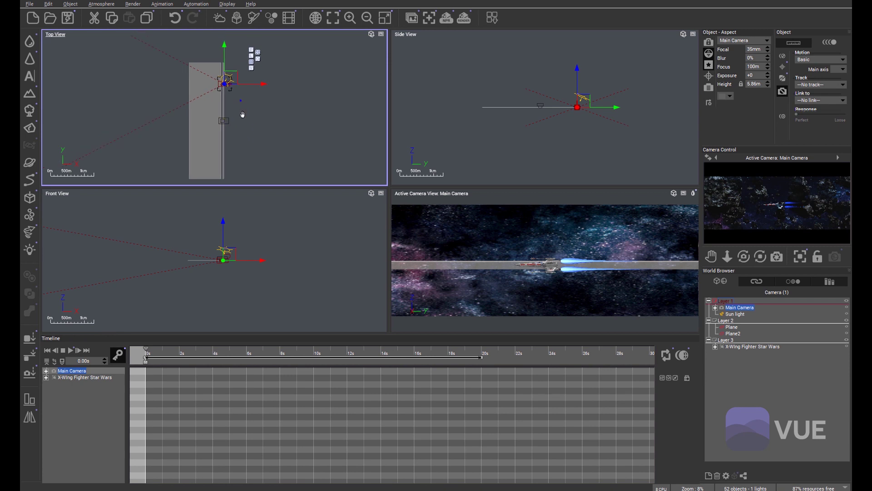
{"action": "left_click_drag", "start_coordinate": [225, 64], "coordinate": [226, 130]}
{"action": "scroll", "coordinate": [226, 130], "scroll_direction": "up", "scroll_amount": 5}
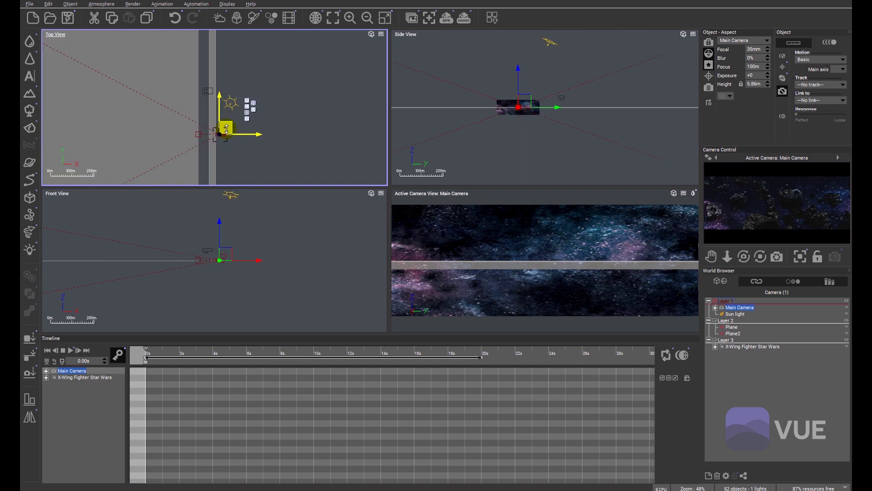
{"action": "right_click_drag", "start_coordinate": [278, 90], "coordinate": [250, 142]}
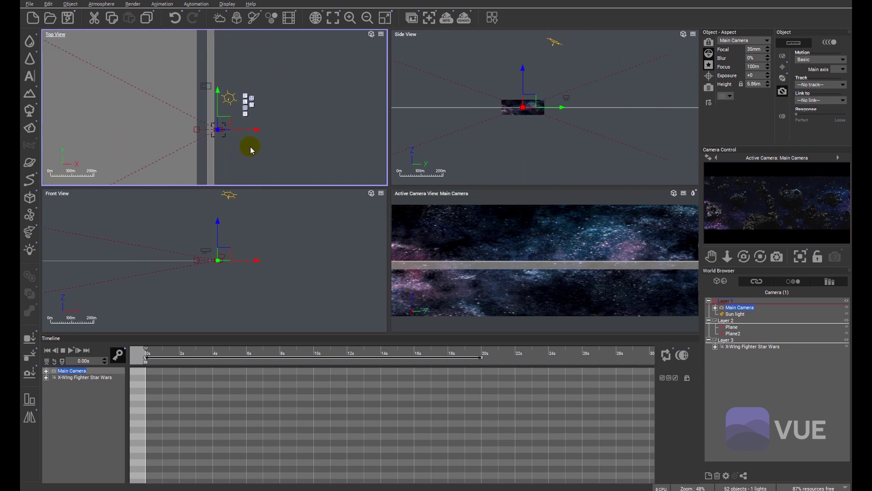
{"action": "scroll", "coordinate": [255, 155], "scroll_direction": "down", "scroll_amount": 4}
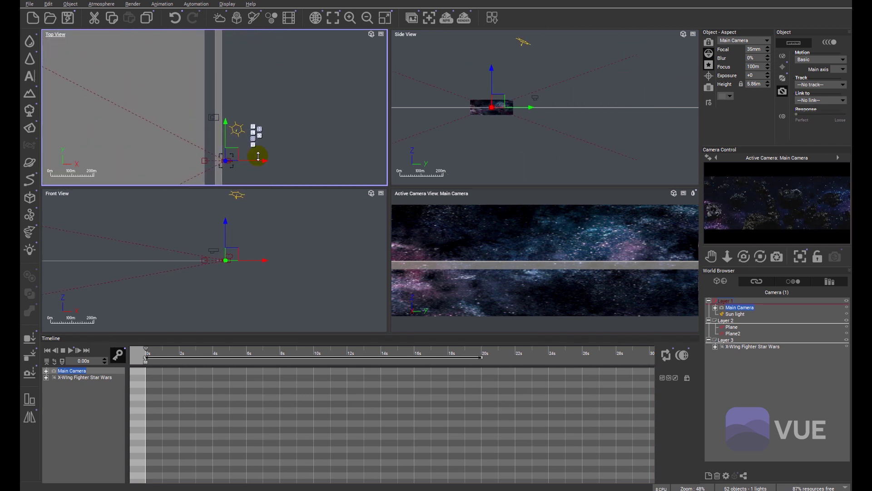
{"action": "right_click_drag", "start_coordinate": [255, 160], "coordinate": [255, 131]}
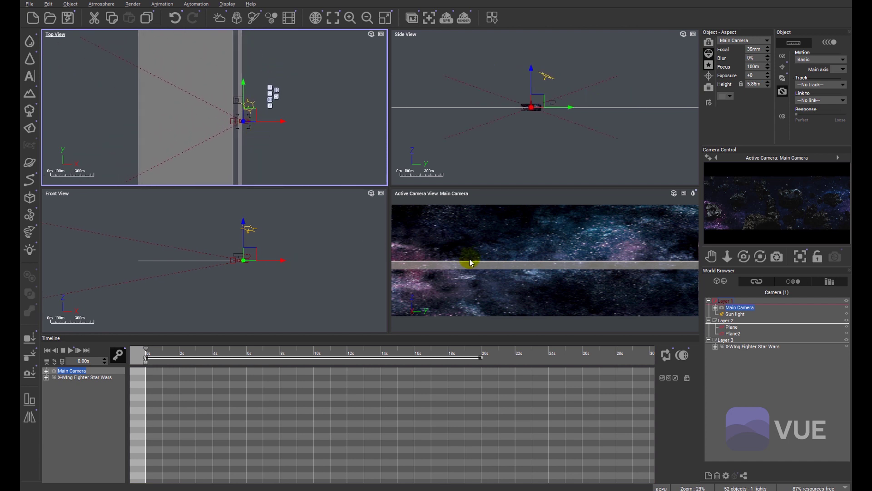
Step: Select the X-Wing and scrub the timeline to 11.32 s
{"action": "left_click", "coordinate": [774, 347]}
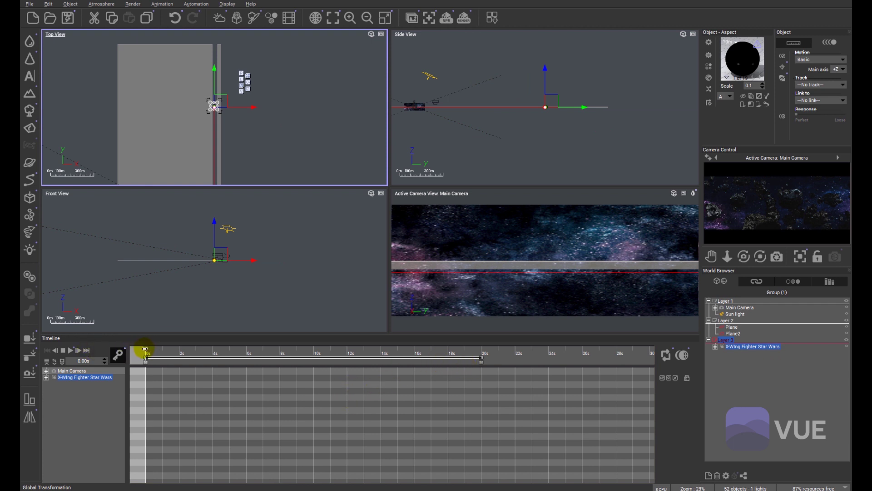
{"action": "left_click_drag", "start_coordinate": [146, 351], "coordinate": [388, 350]}
{"action": "right_click_drag", "start_coordinate": [293, 175], "coordinate": [278, 33]}
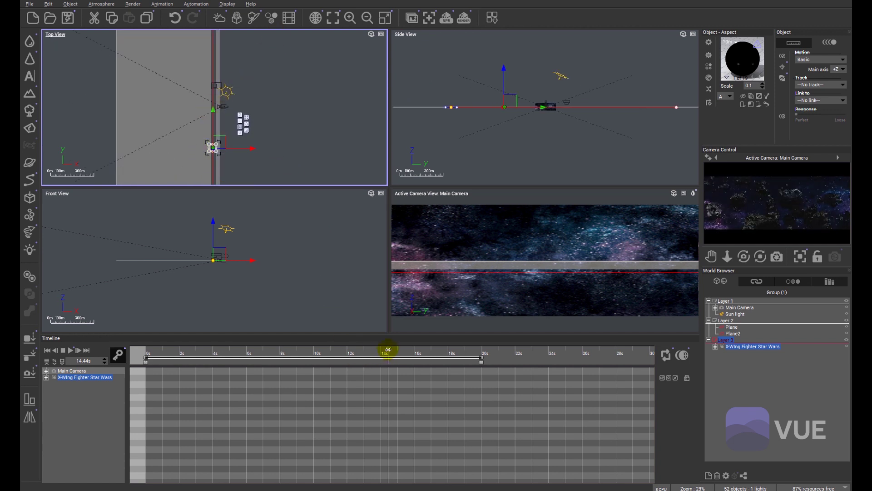
{"action": "left_click_drag", "start_coordinate": [388, 351], "coordinate": [337, 350]}
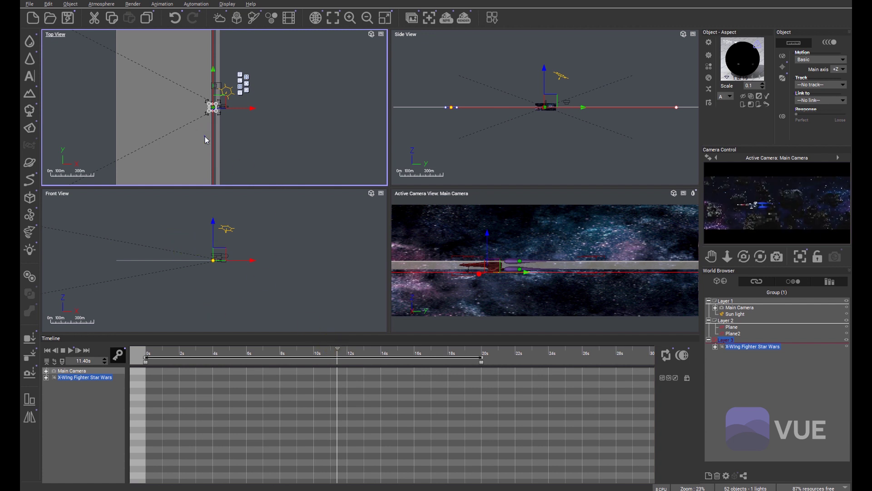
{"action": "scroll", "coordinate": [222, 138], "scroll_direction": "up", "scroll_amount": 4}
{"action": "scroll", "coordinate": [218, 134], "scroll_direction": "up", "scroll_amount": 5}
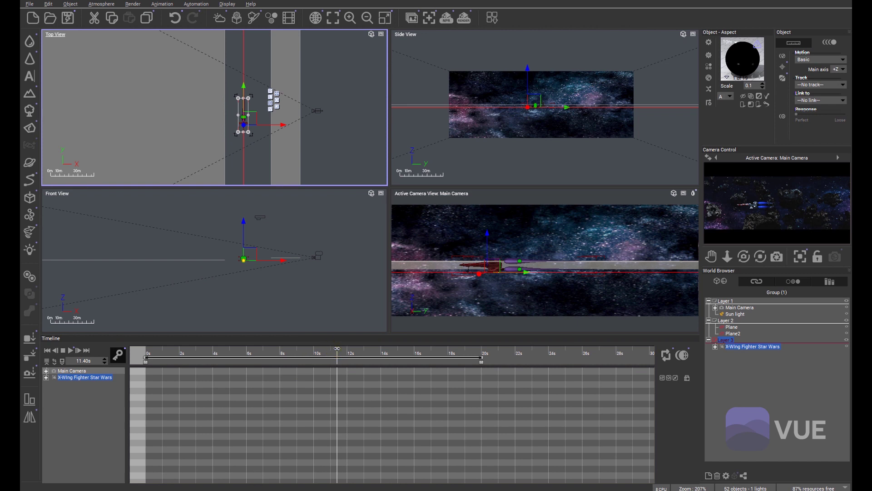
{"action": "left_click_drag", "start_coordinate": [337, 349], "coordinate": [336, 348]}
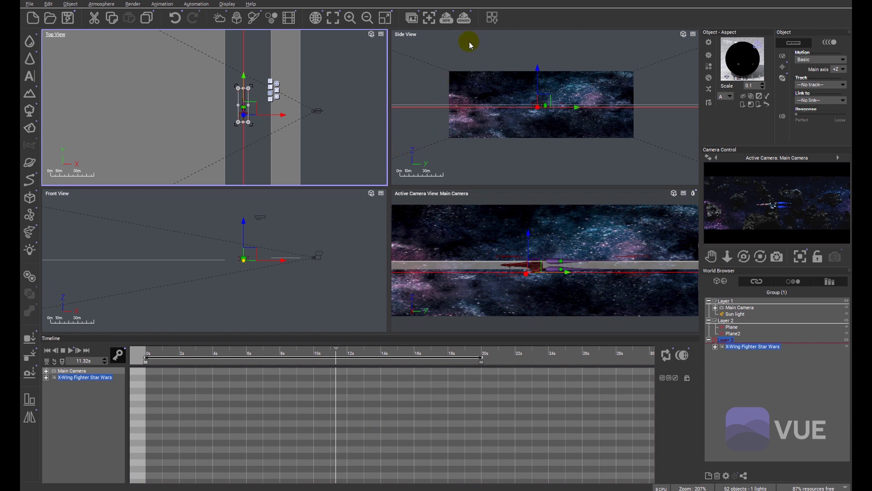
Step: Render from the static camera, then view the earlier linked-camera render thumbnail for comparison
{"action": "left_click", "coordinate": [464, 19]}
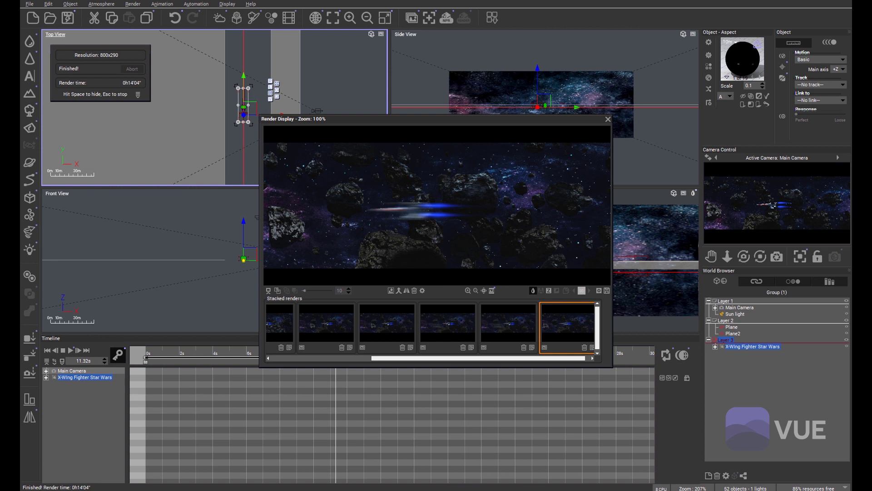
{"action": "left_click", "coordinate": [446, 327]}
{"action": "left_click", "coordinate": [500, 324]}
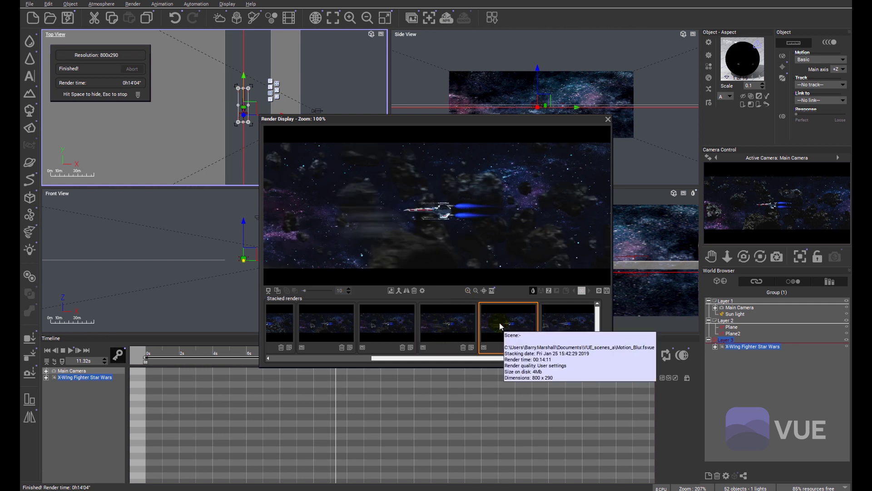